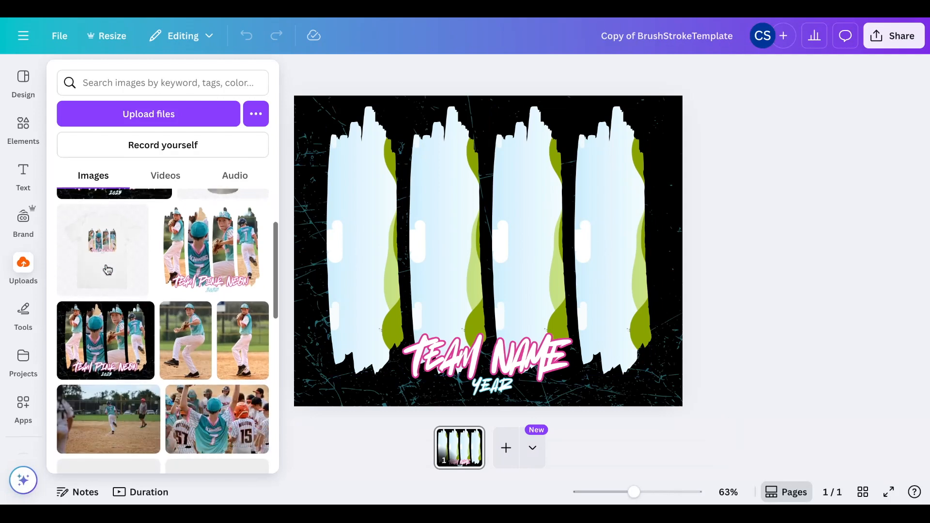
- Place the uploaded photo of the pitcher with the raised leg into the first brush-stroke frame
scroll(103, 270, up, 2)
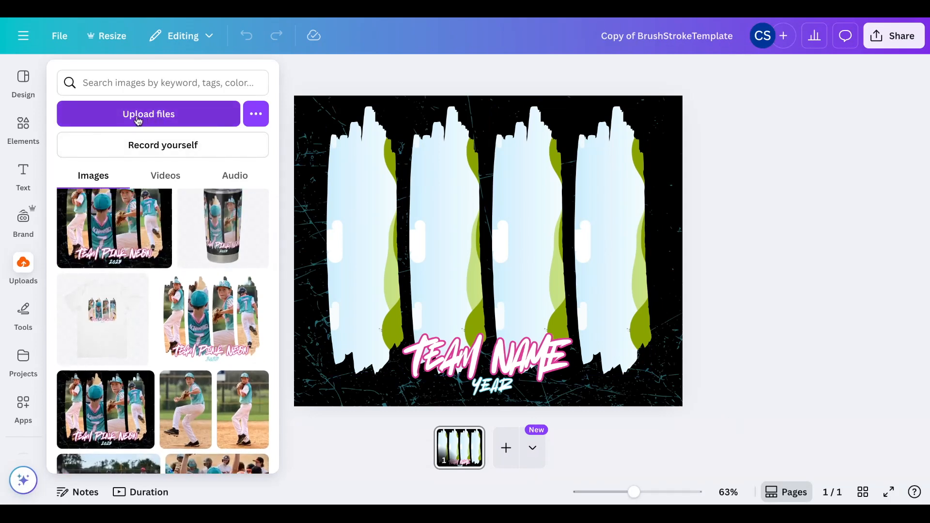
click(148, 115)
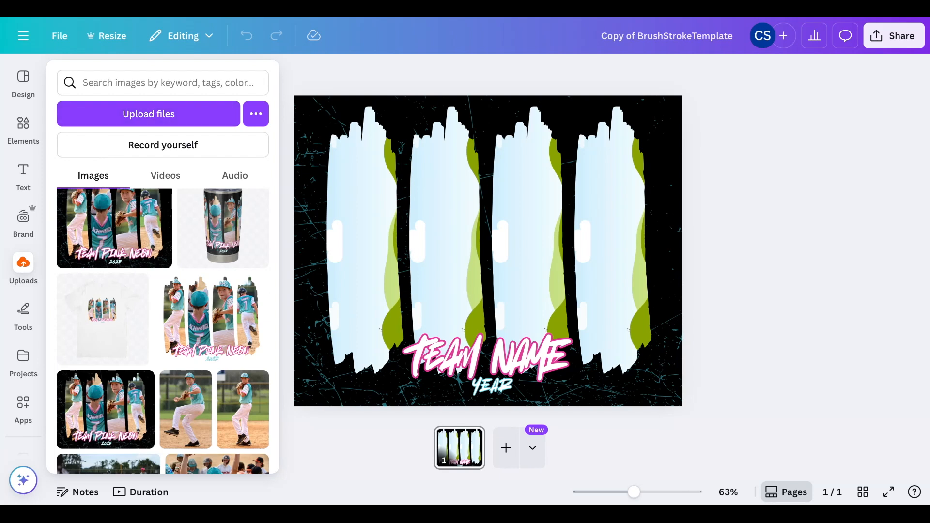
scroll(203, 330, down, 3)
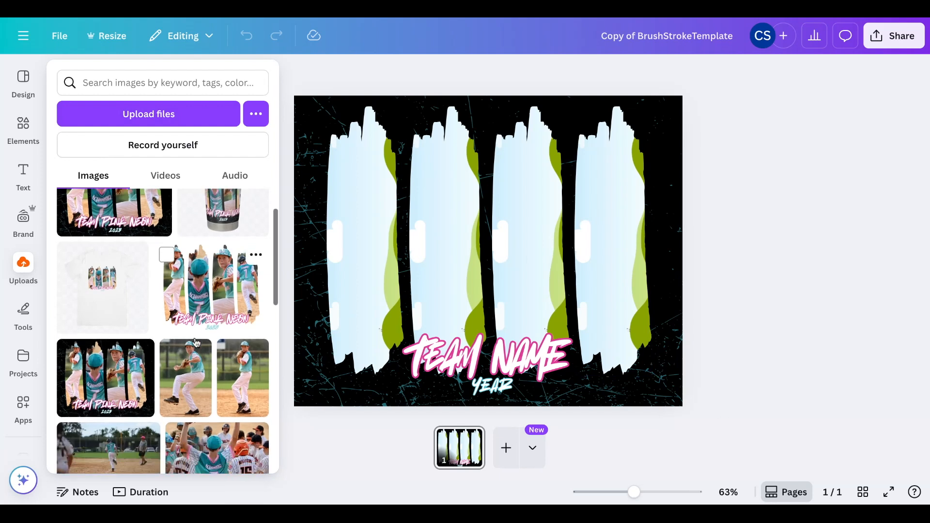
scroll(196, 343, down, 2)
scroll(194, 325, up, 2)
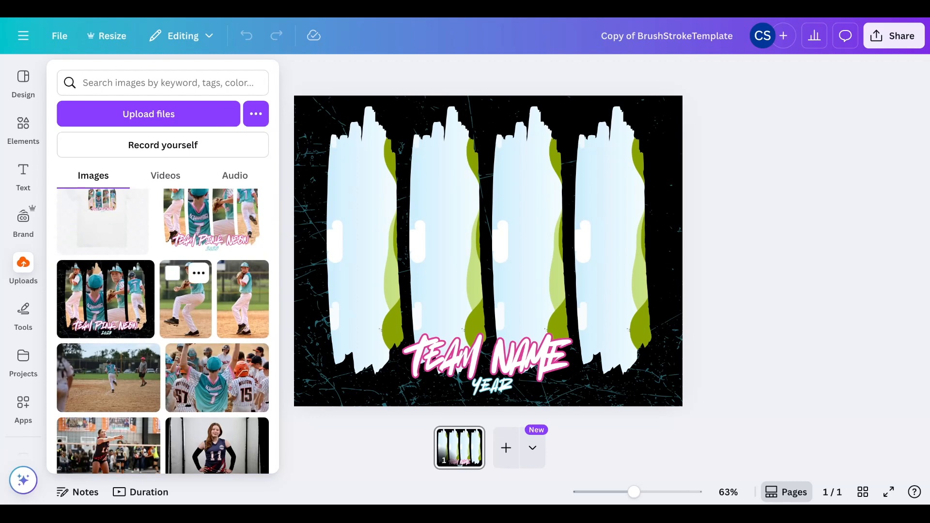
mouse_move(186, 291)
mouse_down()
mouse_move(283, 295)
mouse_move(387, 349)
mouse_up()
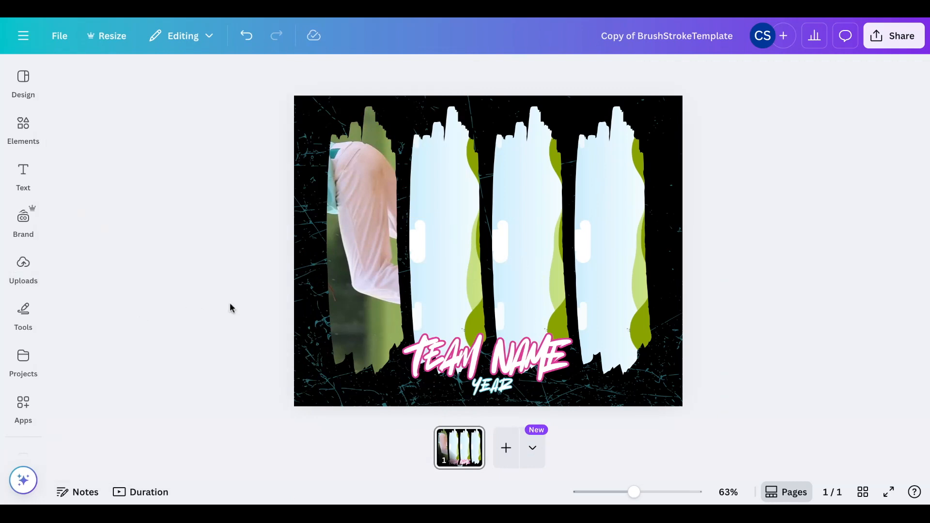
- Fill the second frame with the base runner photo, the third with the standing pitcher, and the fourth with the team celebration
click(23, 269)
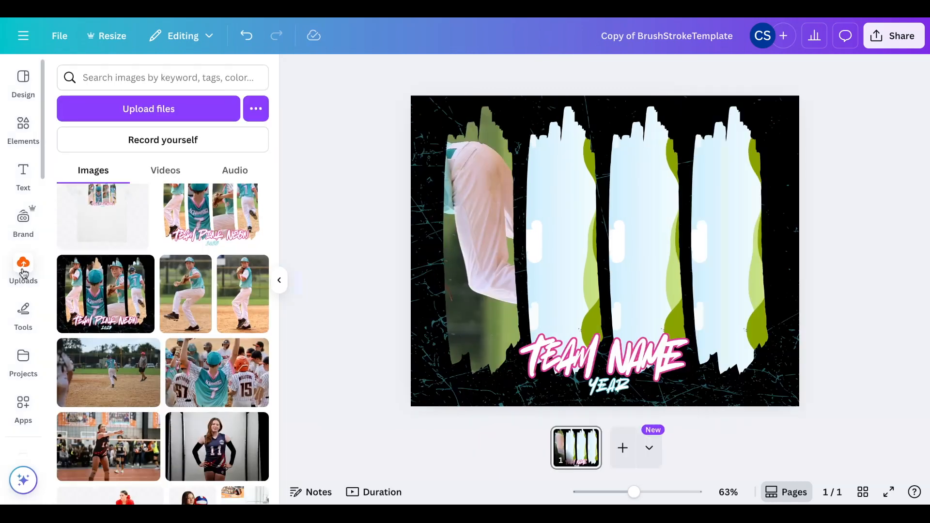
mouse_move(248, 302)
mouse_down()
mouse_move(485, 368)
mouse_move(650, 339)
mouse_move(647, 300)
mouse_up()
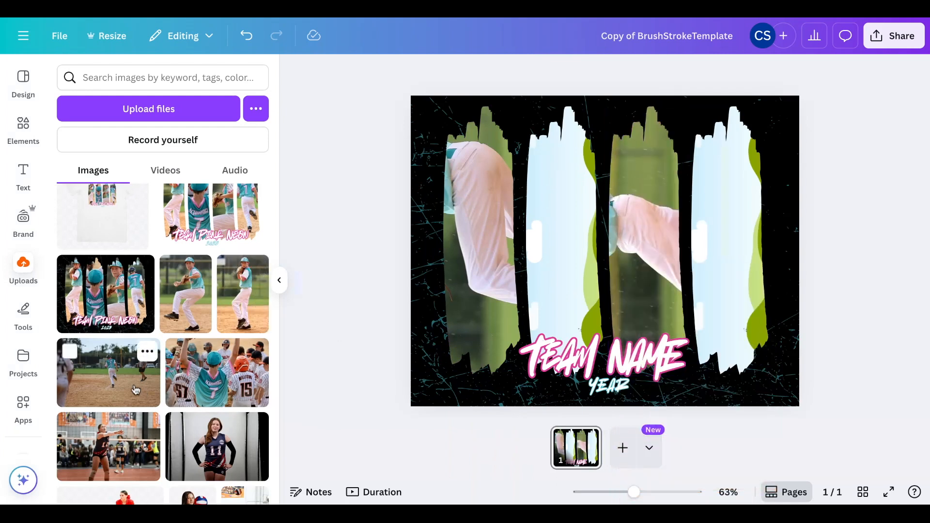
mouse_move(121, 380)
mouse_down()
mouse_move(339, 393)
mouse_move(517, 292)
mouse_up()
mouse_move(215, 379)
mouse_down()
mouse_move(426, 366)
mouse_move(727, 369)
mouse_move(741, 339)
mouse_move(730, 291)
mouse_up()
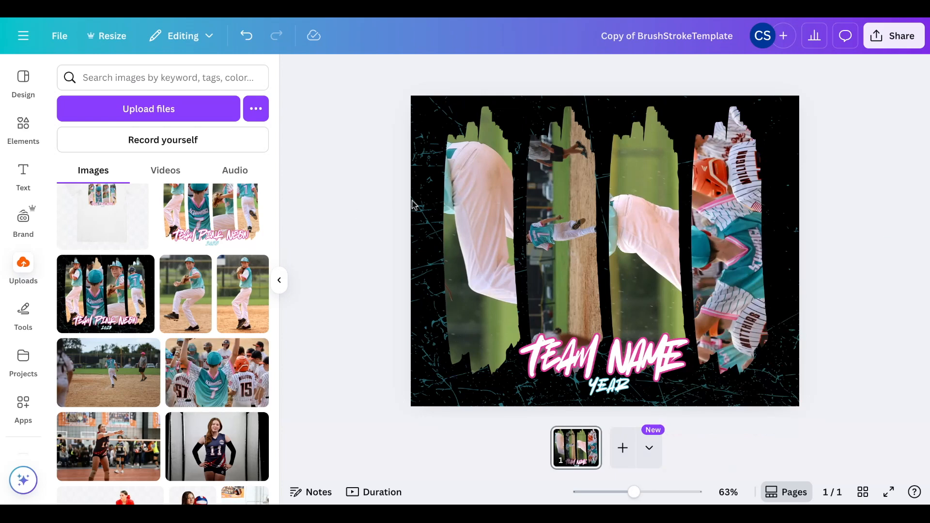
- Open the first frame's photo for cropping and rotate it to 90 degrees so the pitcher stands upright
click(479, 232)
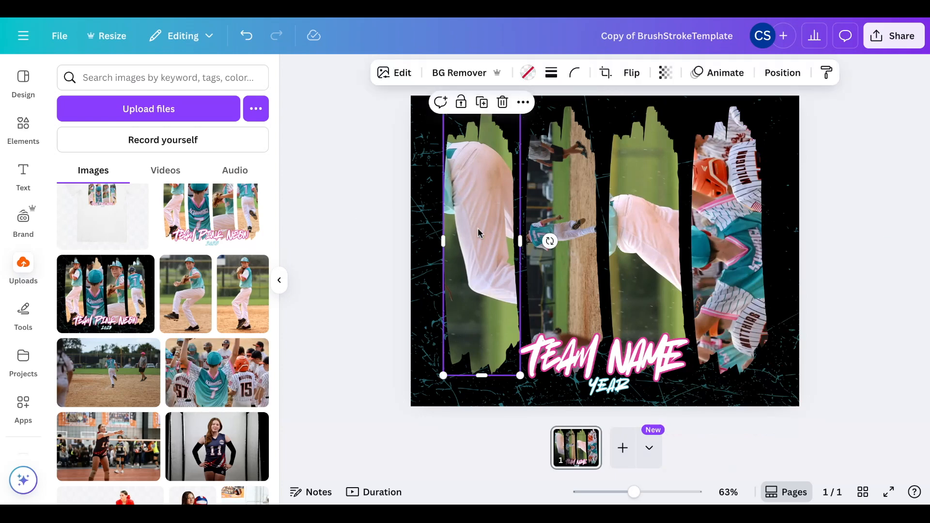
double_click(477, 228)
drag(705, 237, 484, 368)
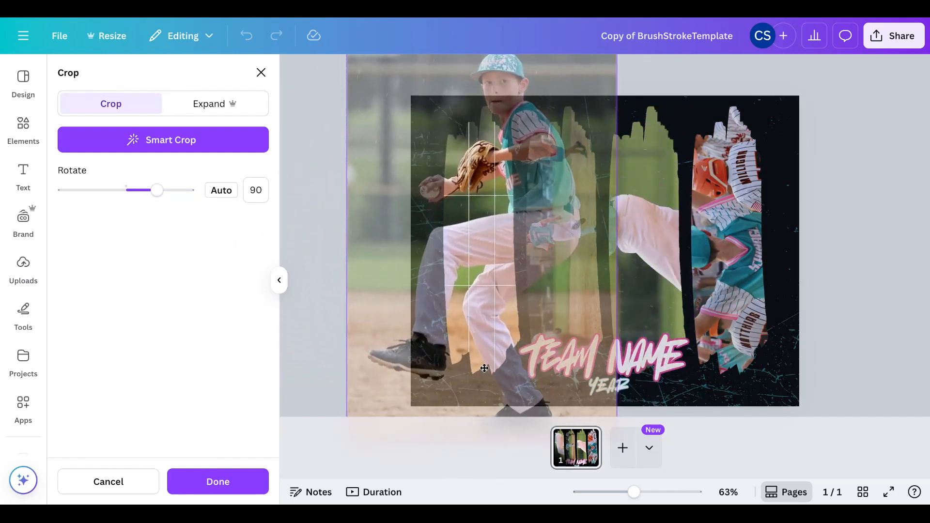
- Shrink and reposition the photo so the pitcher fits the first brush stroke from cap to shoes, and apply the crop
drag(376, 82, 379, 144)
drag(350, 90, 397, 147)
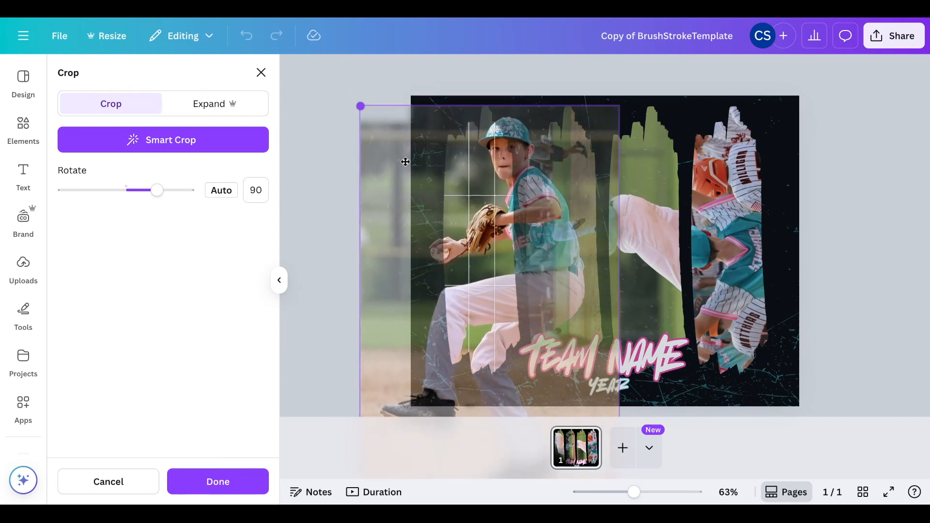
drag(440, 197, 442, 200)
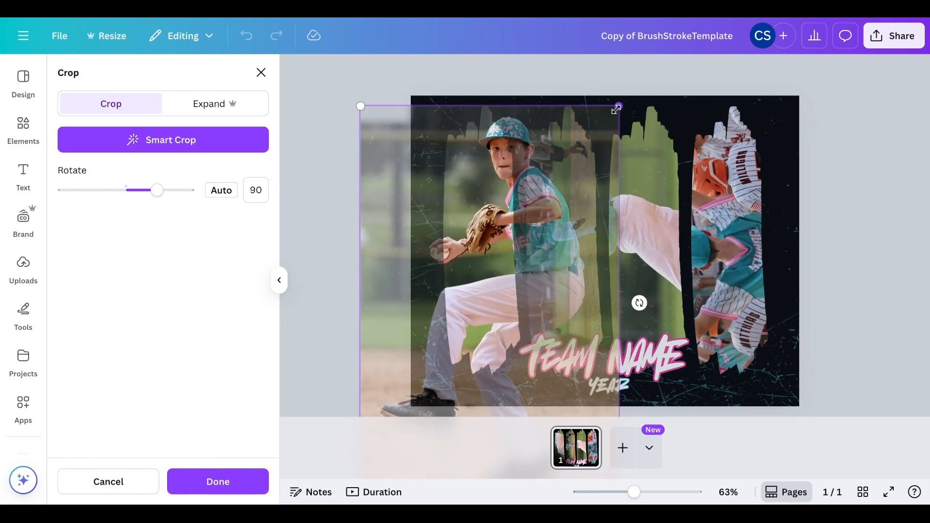
scroll(512, 202, down, 1)
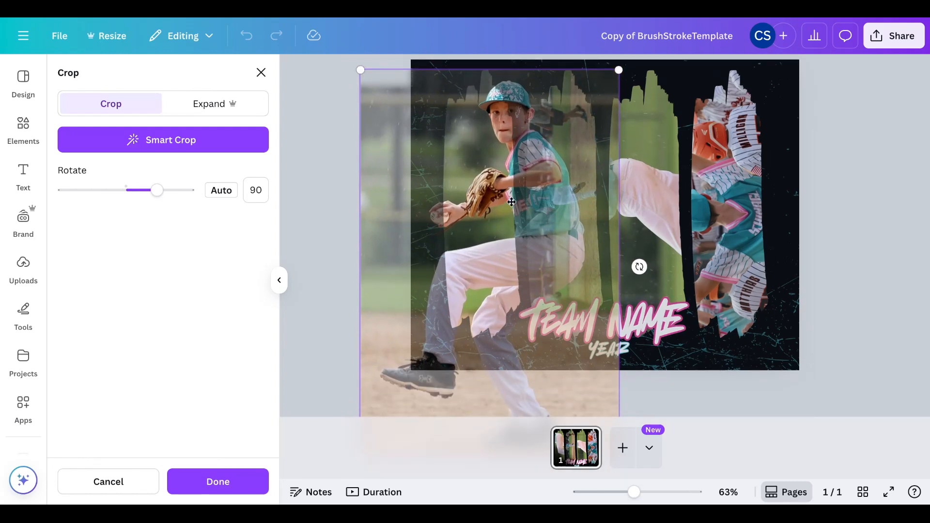
drag(473, 245, 475, 169)
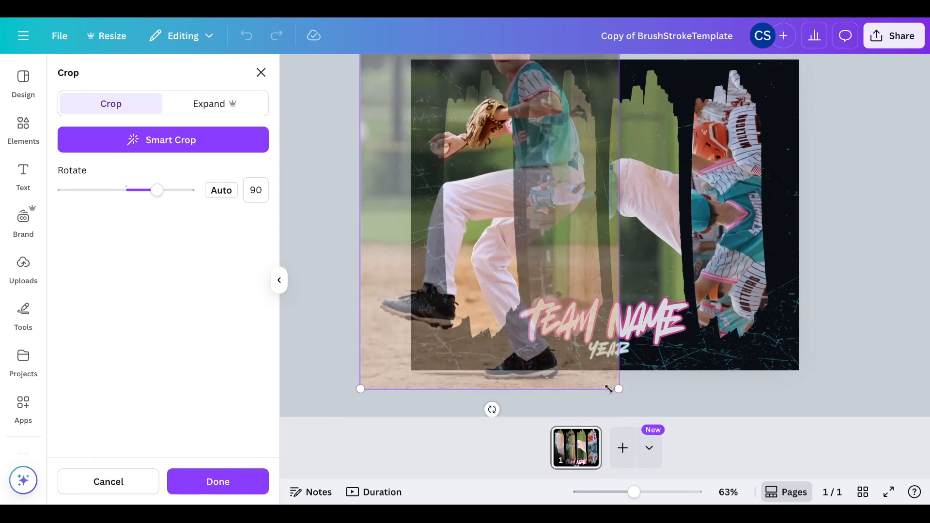
drag(620, 389, 586, 339)
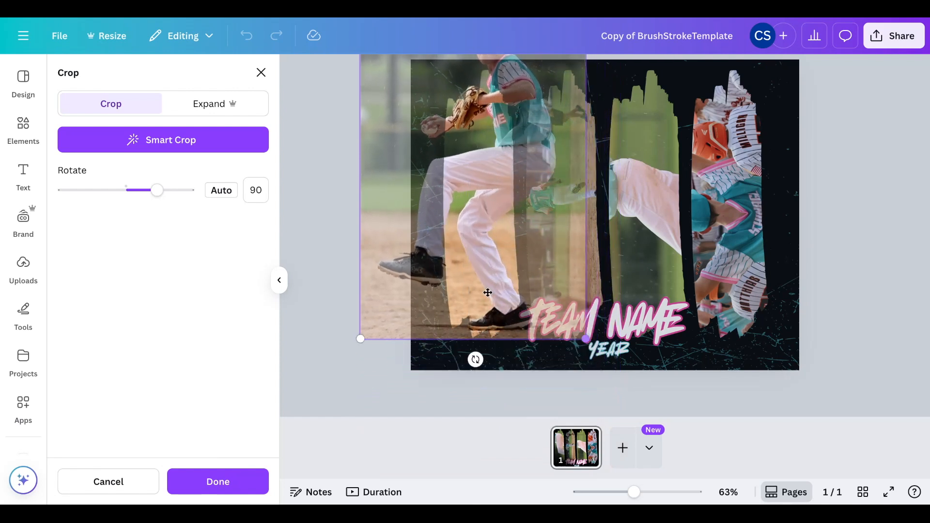
scroll(449, 174, up, 1)
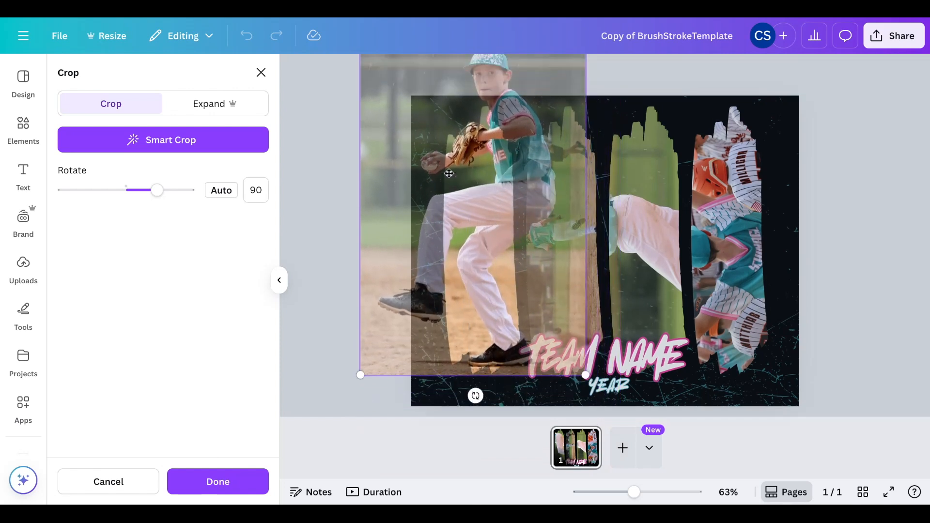
drag(399, 102, 398, 146)
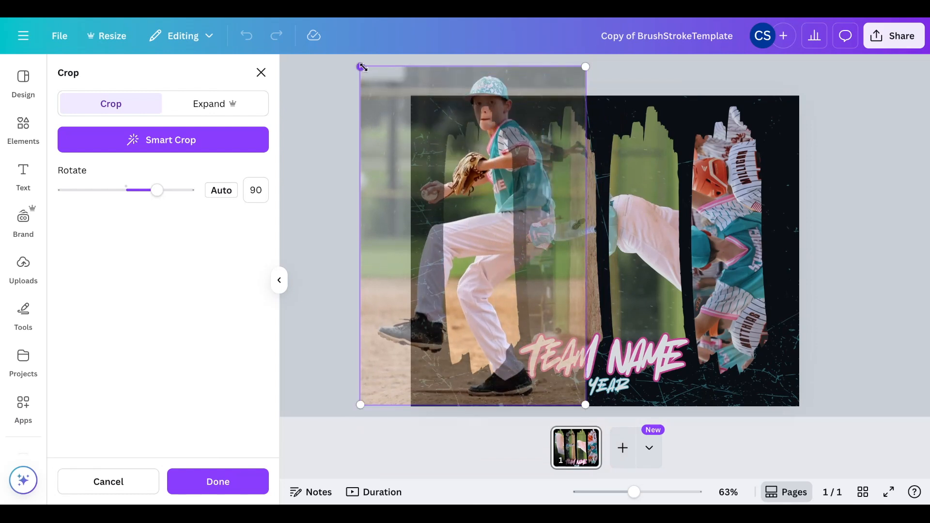
drag(361, 67, 387, 106)
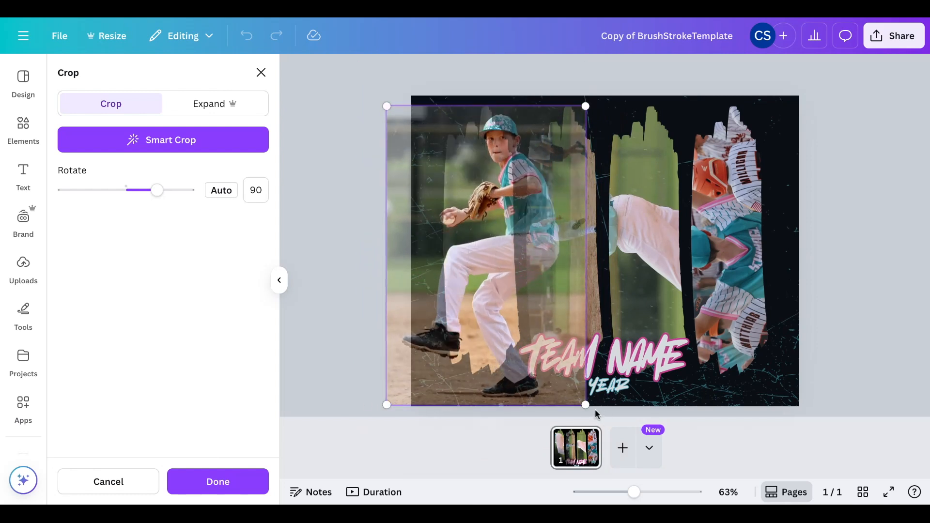
drag(586, 406, 565, 375)
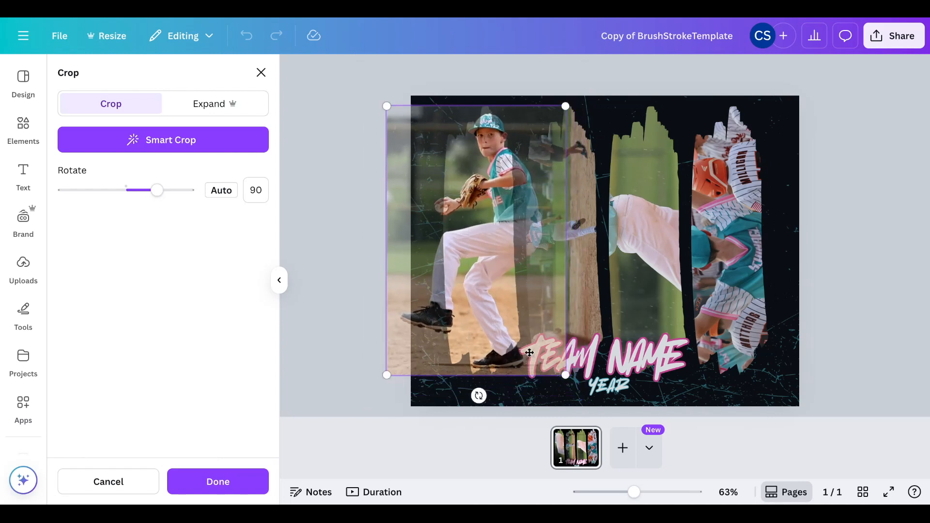
drag(492, 253, 477, 254)
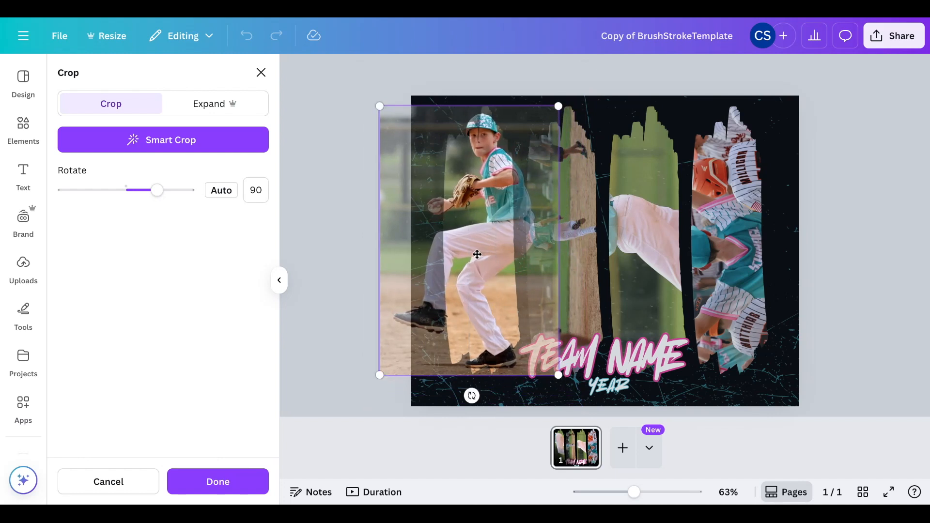
click(217, 481)
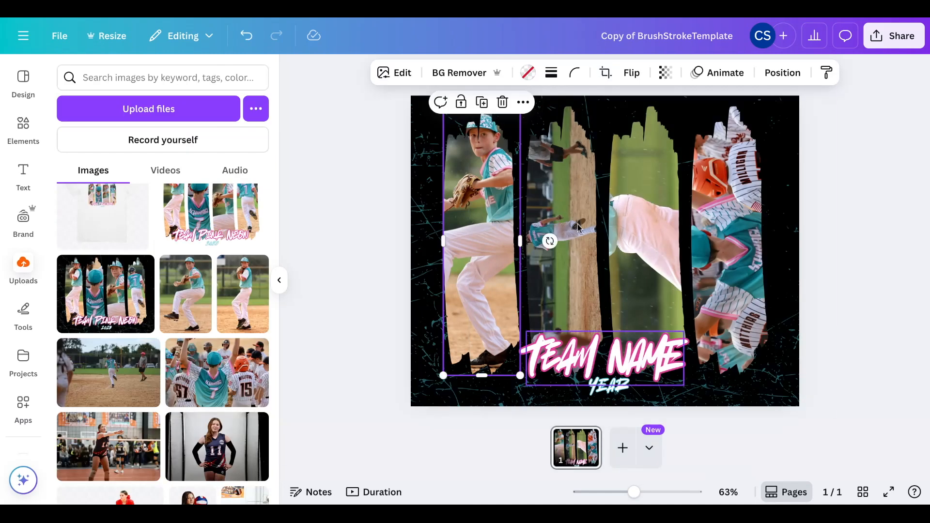
- Rotate the second frame's photo to 90 degrees, enlarge it, center the runner in the brush stroke, and apply the crop
click(559, 190)
double_click(559, 192)
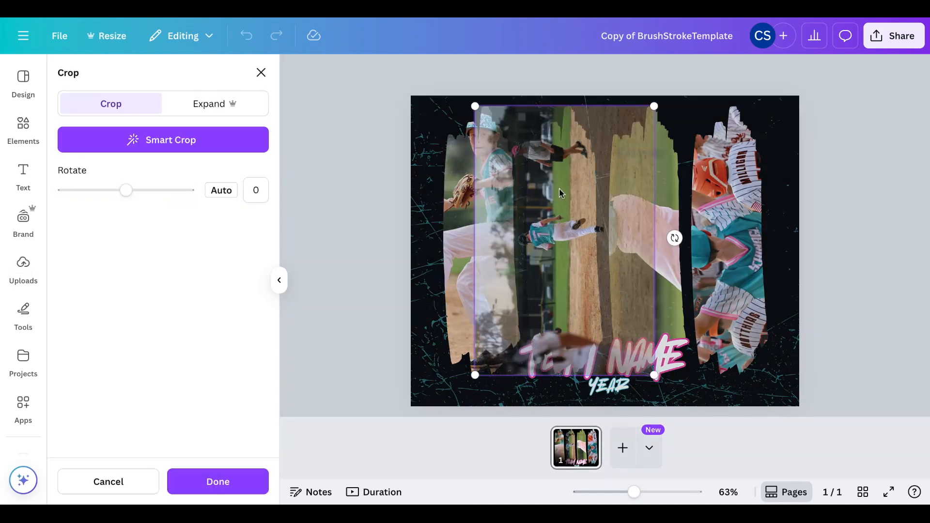
drag(700, 247, 570, 353)
drag(364, 105, 261, 19)
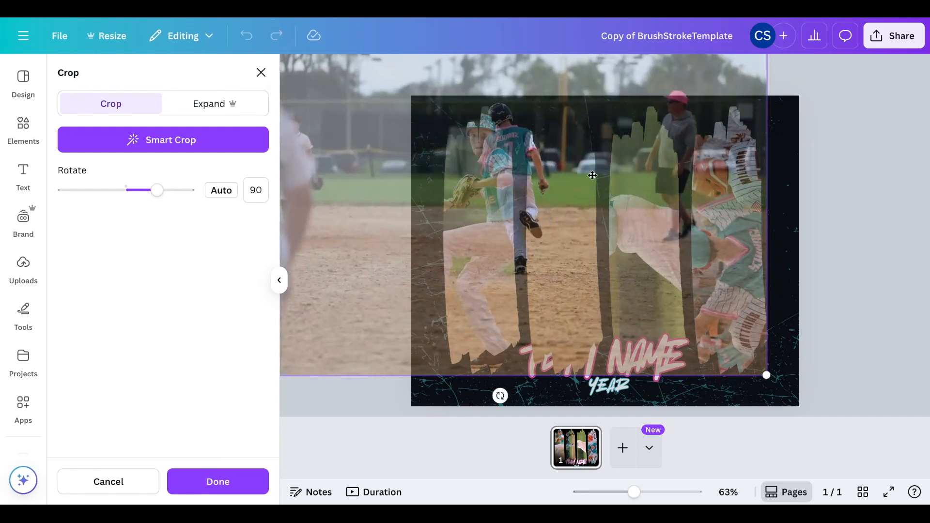
drag(592, 175, 600, 240)
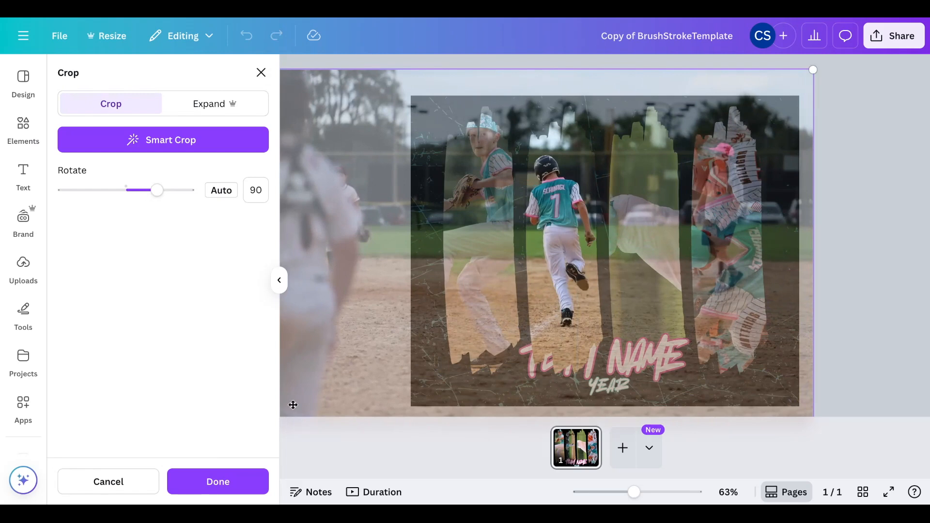
click(228, 487)
- Open the third frame's photo for cropping and rotate it to 90 degrees so the standing pitcher is upright
click(660, 193)
double_click(660, 193)
drag(870, 237, 650, 382)
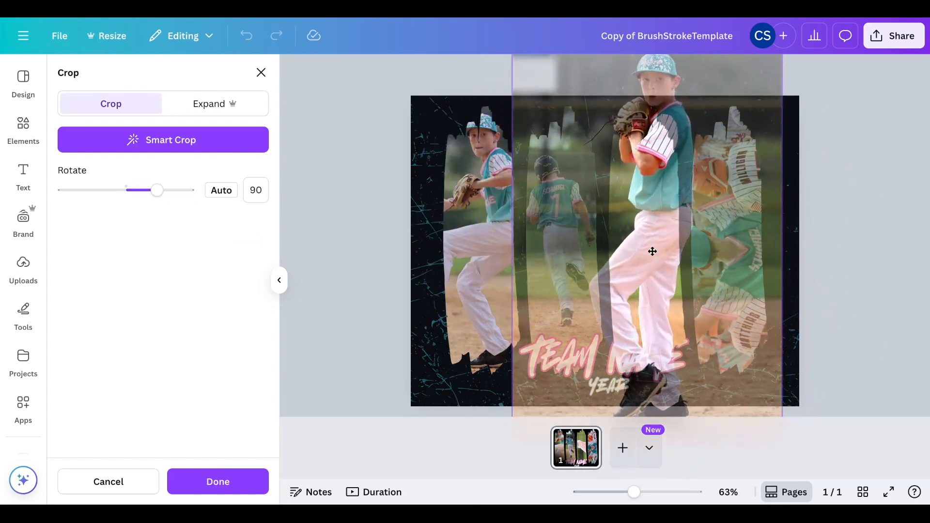
- Shrink and reposition the photo so the pitcher's cap and body fill the third brush stroke, and apply the crop
drag(653, 252, 653, 166)
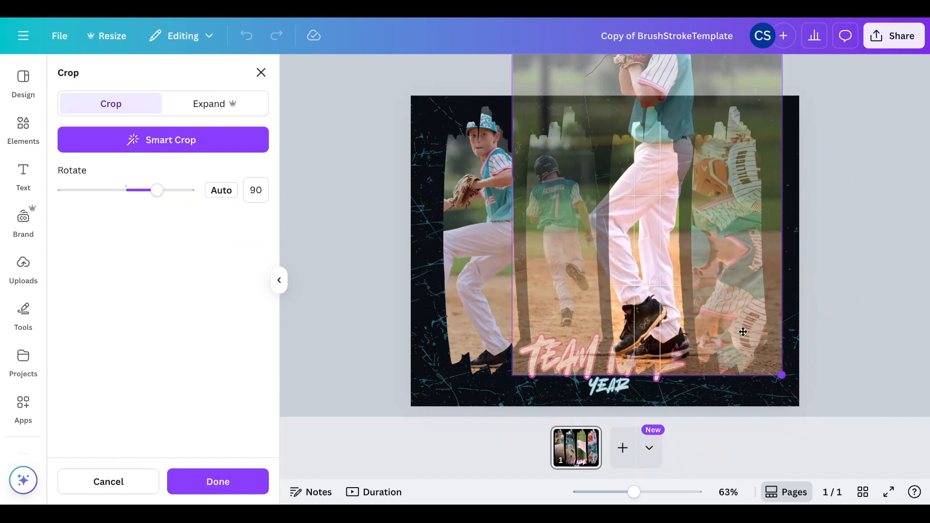
drag(652, 144, 644, 272)
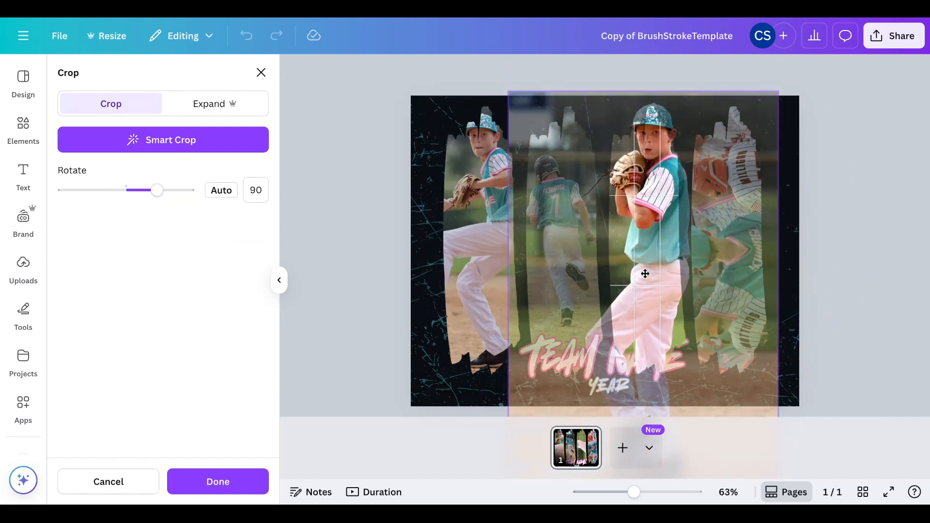
drag(507, 96, 515, 105)
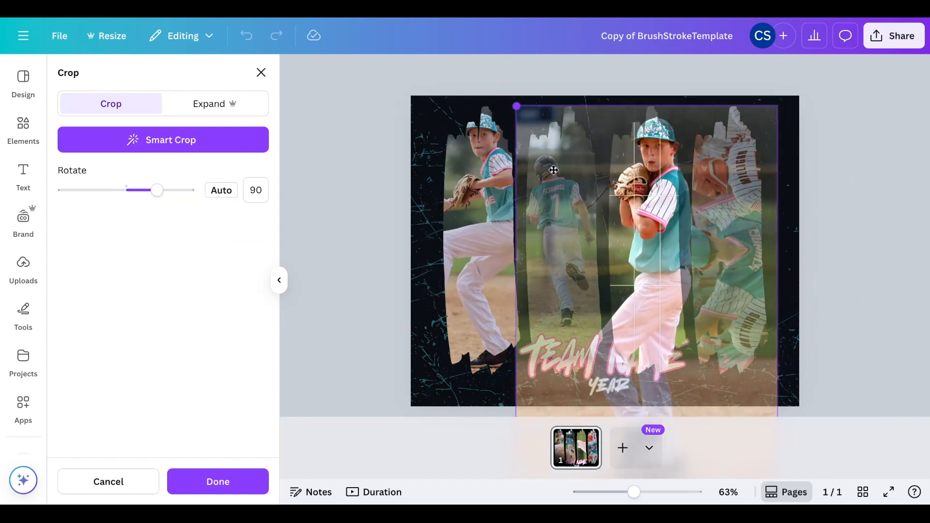
scroll(648, 253, down, 1)
drag(649, 253, 649, 197)
drag(777, 406, 732, 340)
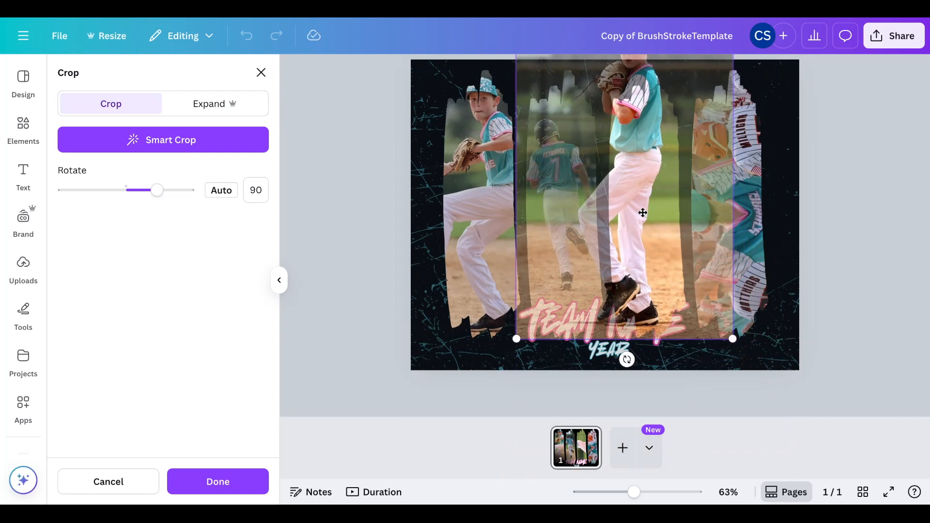
drag(643, 213, 653, 214)
scroll(655, 214, up, 1)
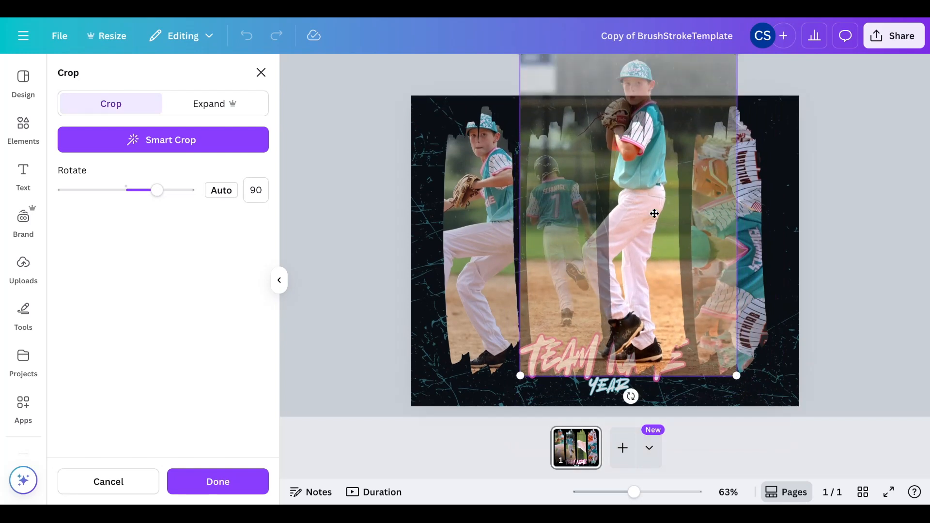
drag(650, 161, 662, 236)
click(243, 482)
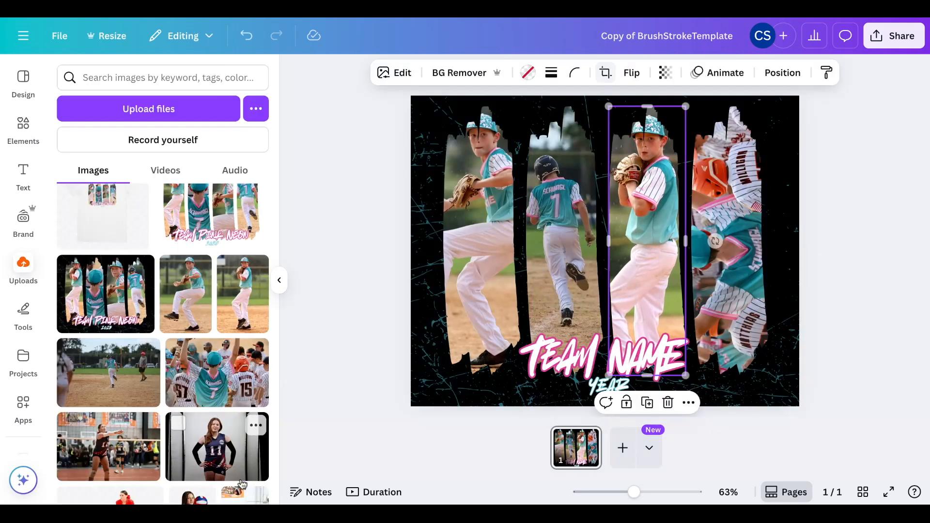
- Rotate the fourth frame's photo to 90 degrees, enlarge it, center the player seen from behind in the brush stroke, and apply the crop
double_click(746, 209)
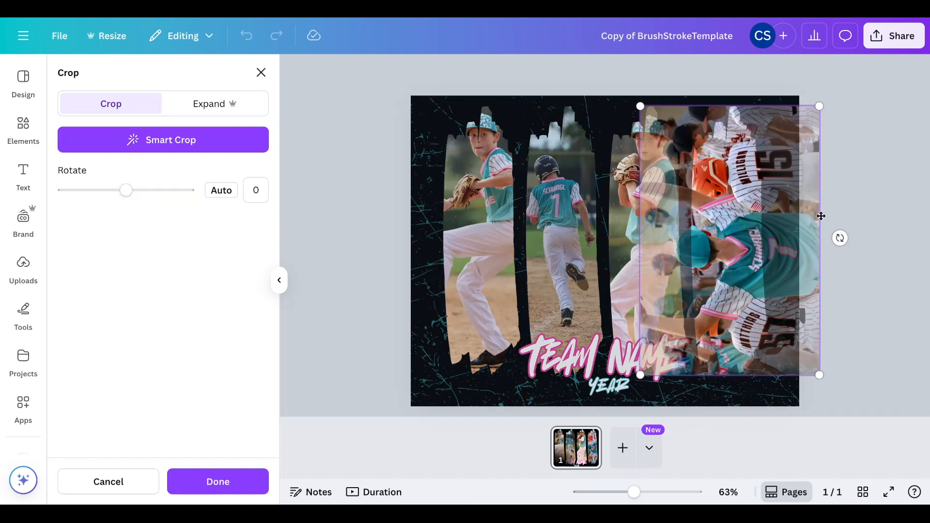
drag(839, 237, 726, 298)
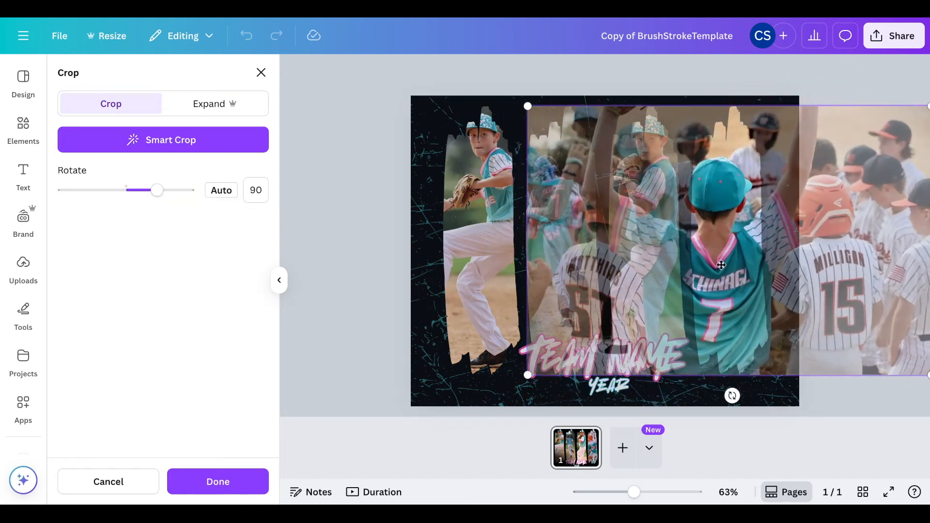
drag(725, 265, 737, 265)
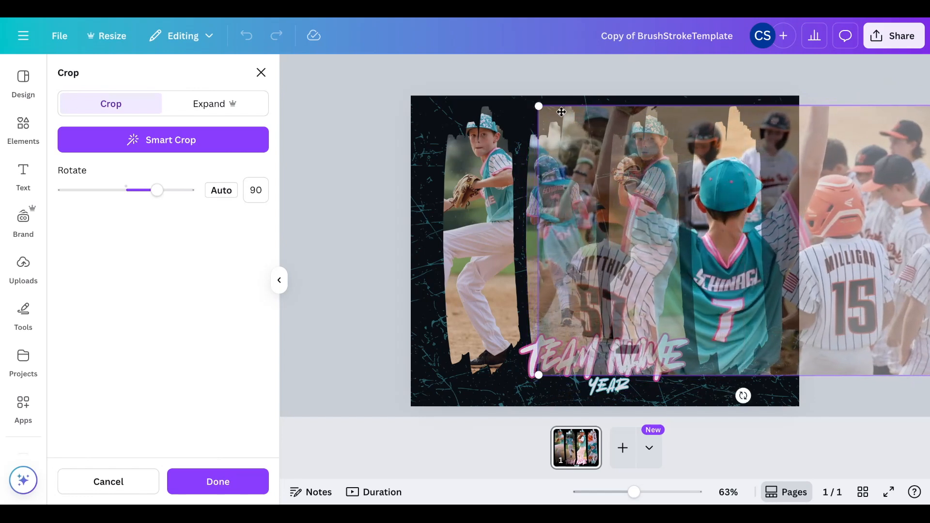
drag(529, 102, 513, 89)
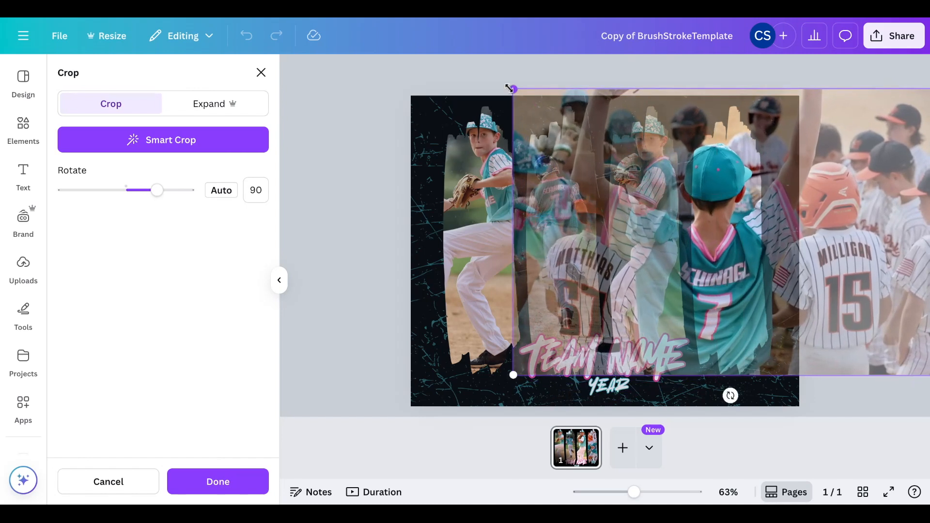
drag(724, 183, 747, 181)
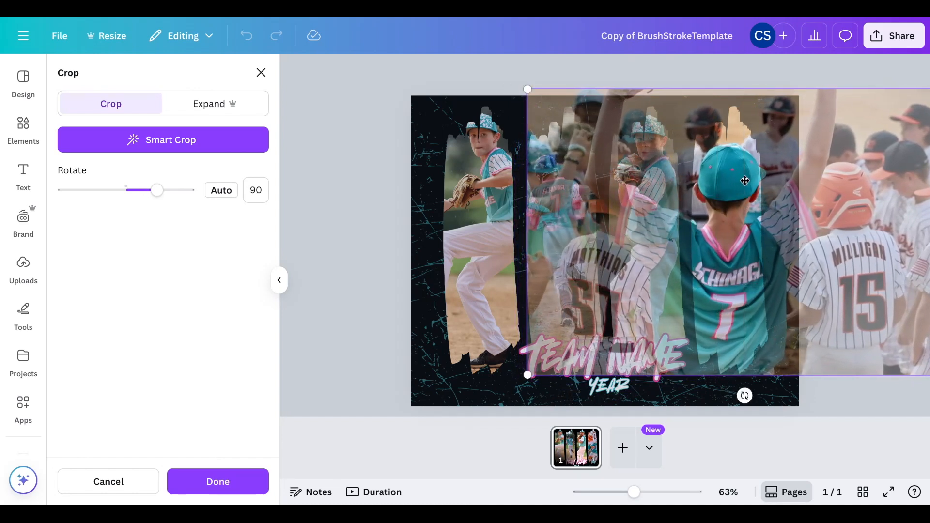
click(218, 482)
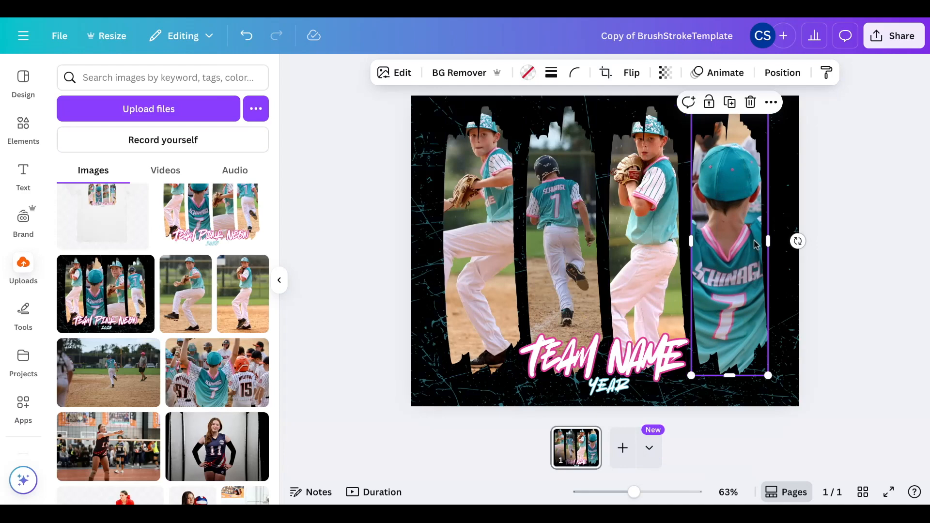
- Replace the TEAM NAME placeholder with TEAM NEON PINK
click(567, 356)
click(566, 357)
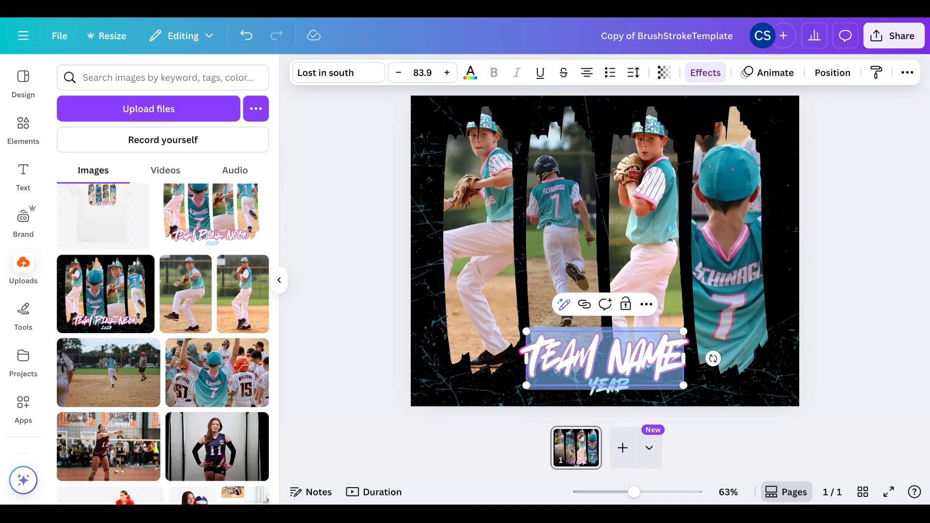
text(TEA)
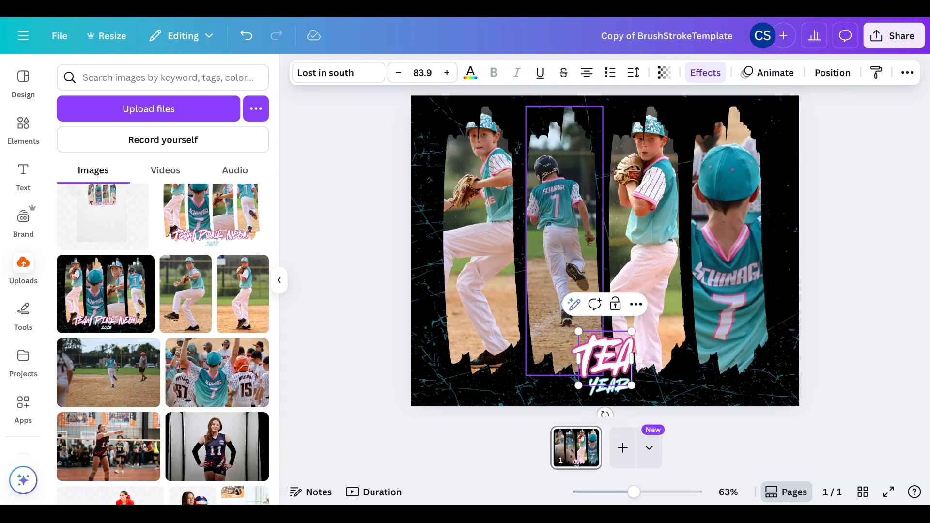
text(M NEON)
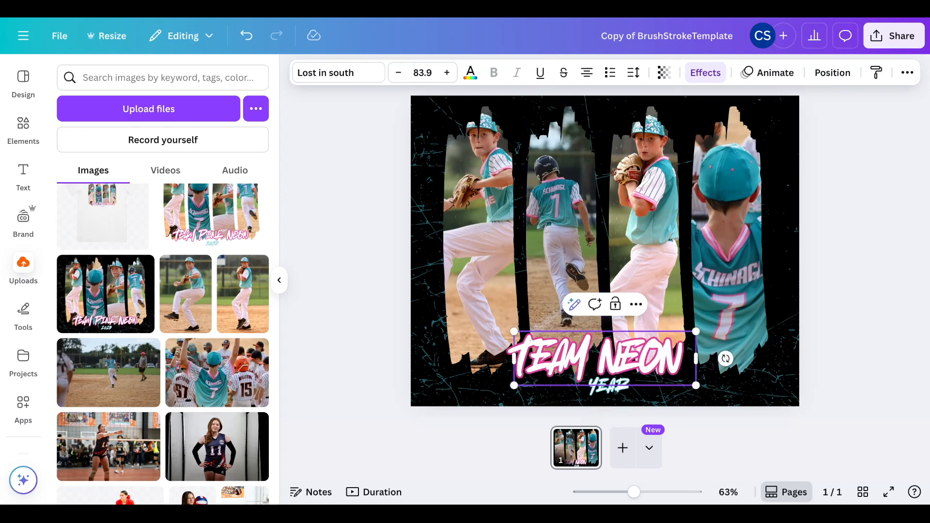
text( PINK)
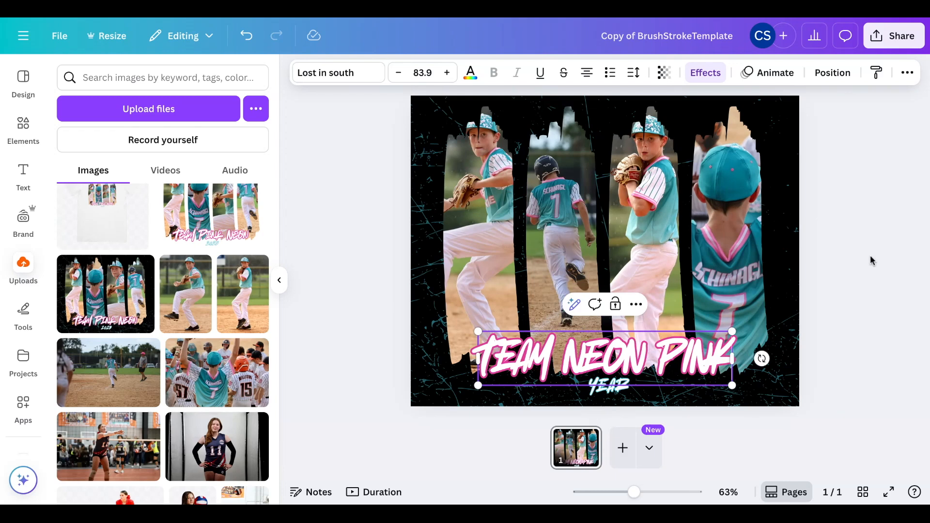
click(872, 257)
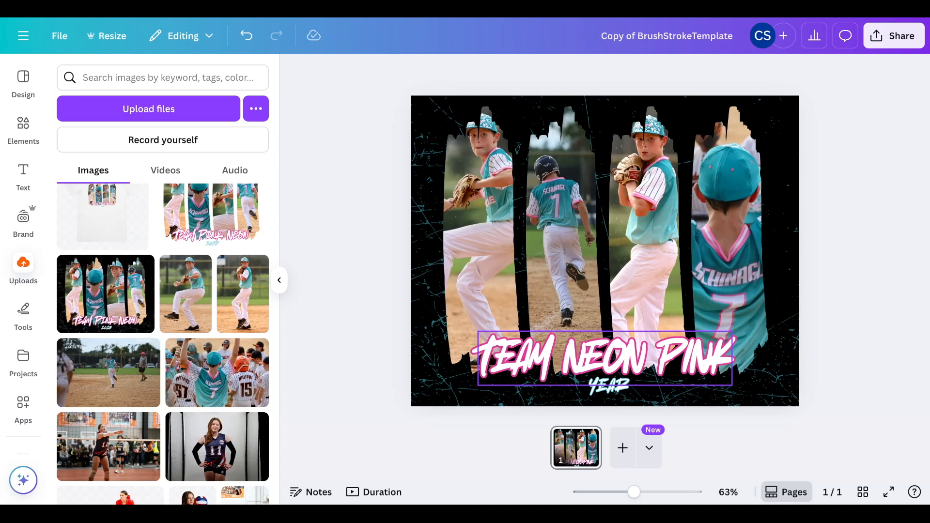
- Recolor the whole TEAM NEON PINK title, trying the document's pink and teal before settling on black
click(605, 359)
double_click(684, 359)
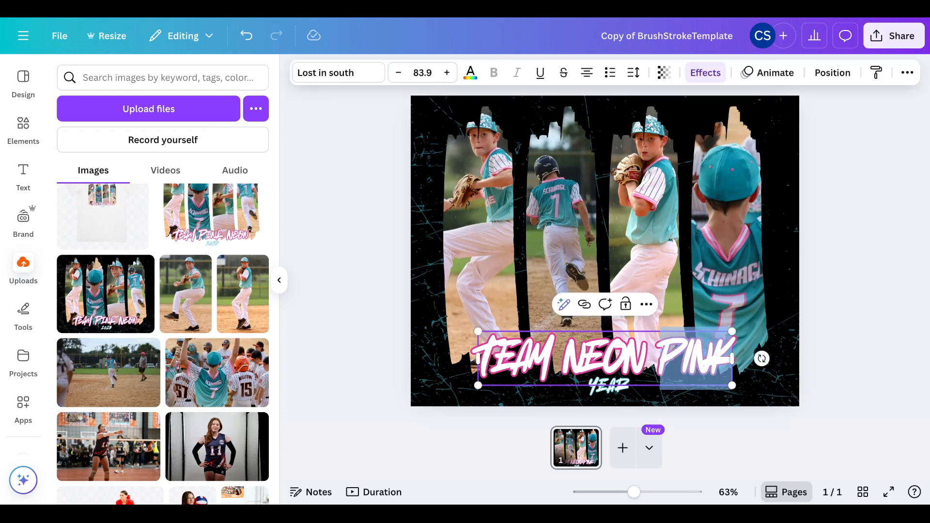
drag(724, 357, 478, 358)
click(470, 73)
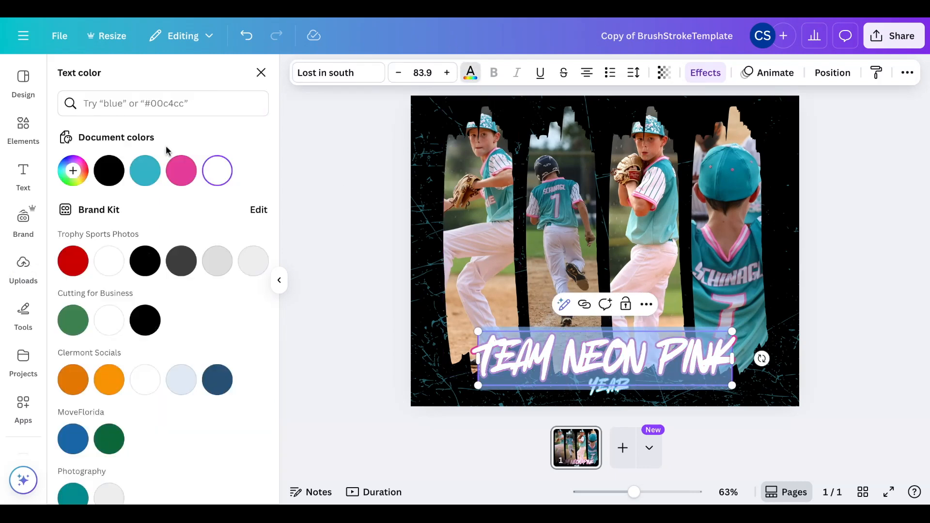
click(180, 173)
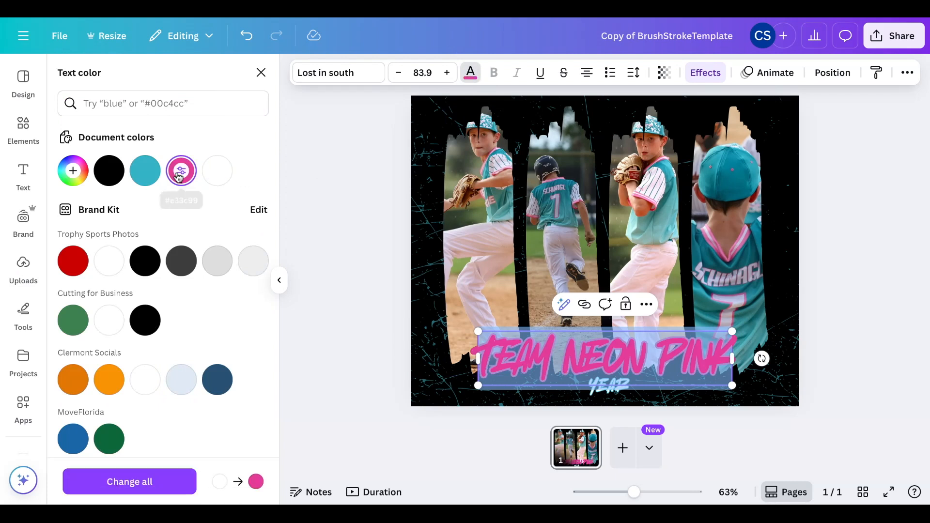
click(144, 173)
click(105, 174)
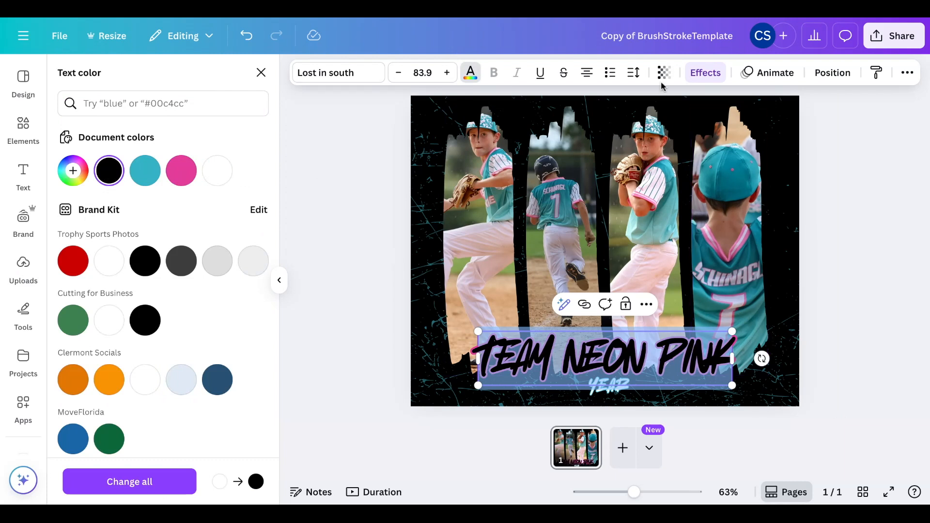
- Change the outline effect color of the TEAM NEON PINK title to white
click(703, 76)
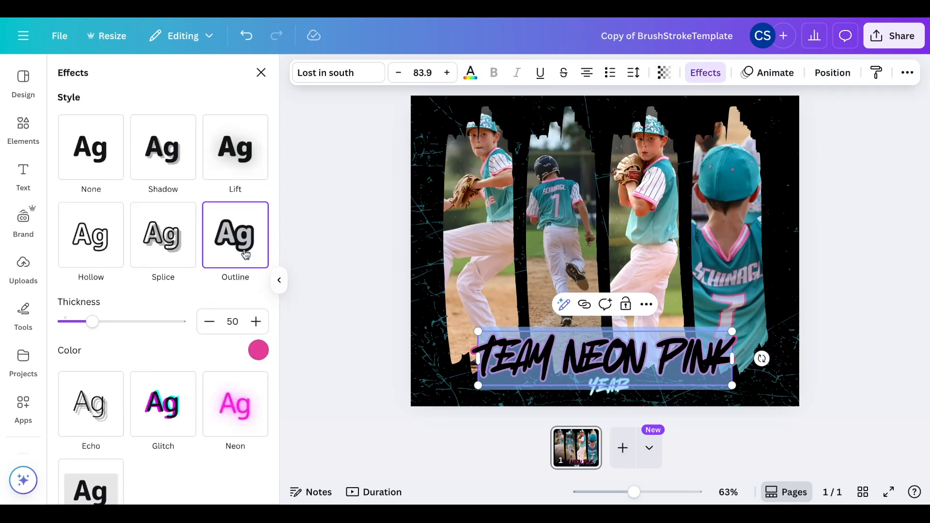
click(259, 351)
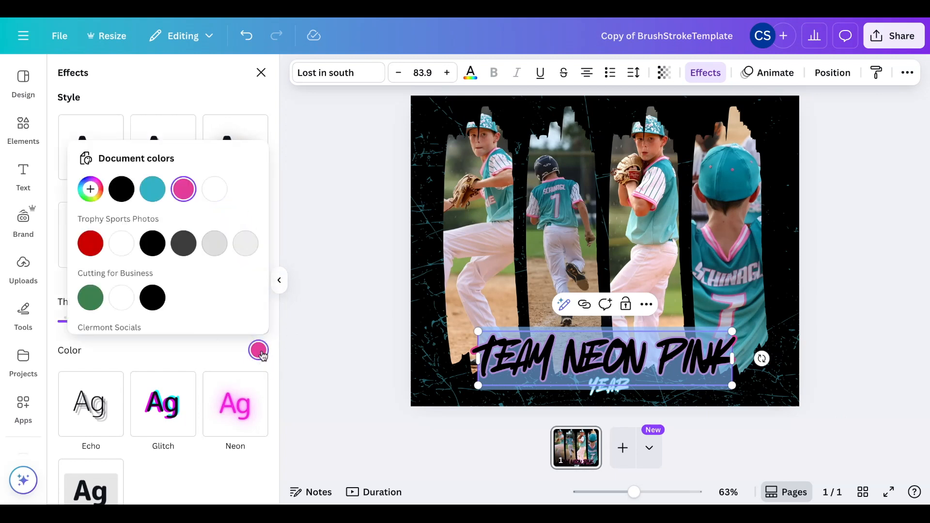
click(213, 189)
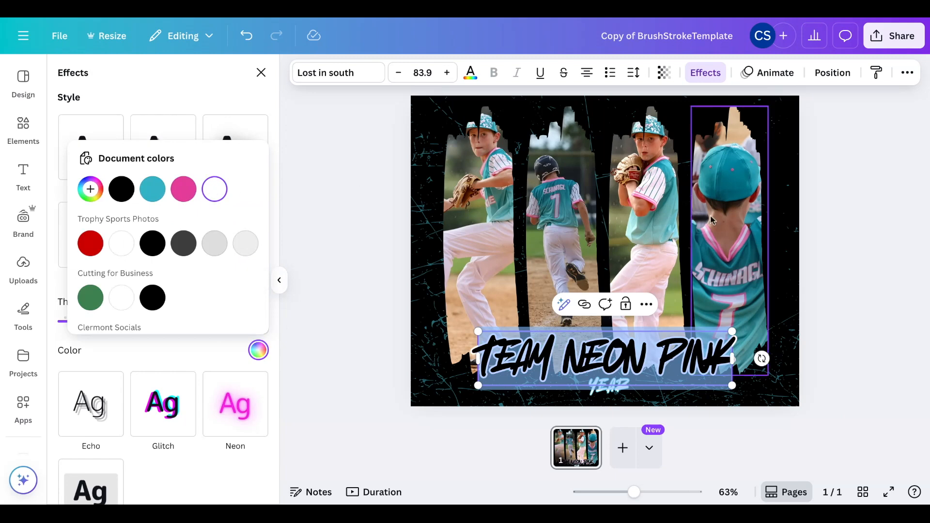
click(842, 206)
click(843, 206)
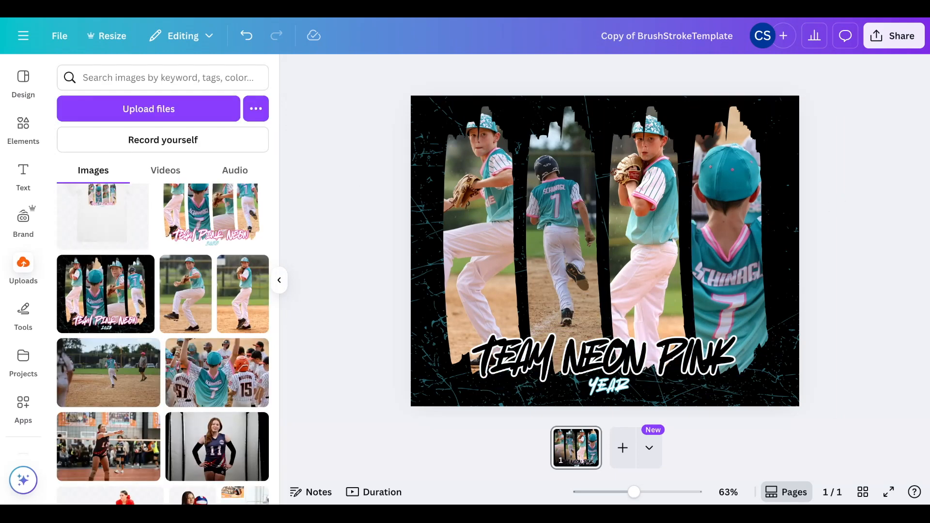
- Replace the YEAR placeholder below the team name with SPRING 2025
click(619, 389)
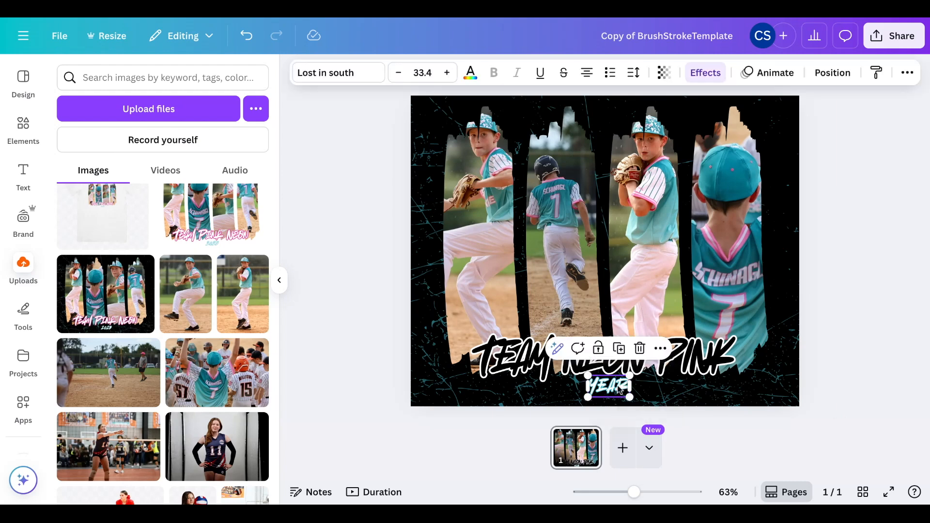
click(620, 389)
text(S)
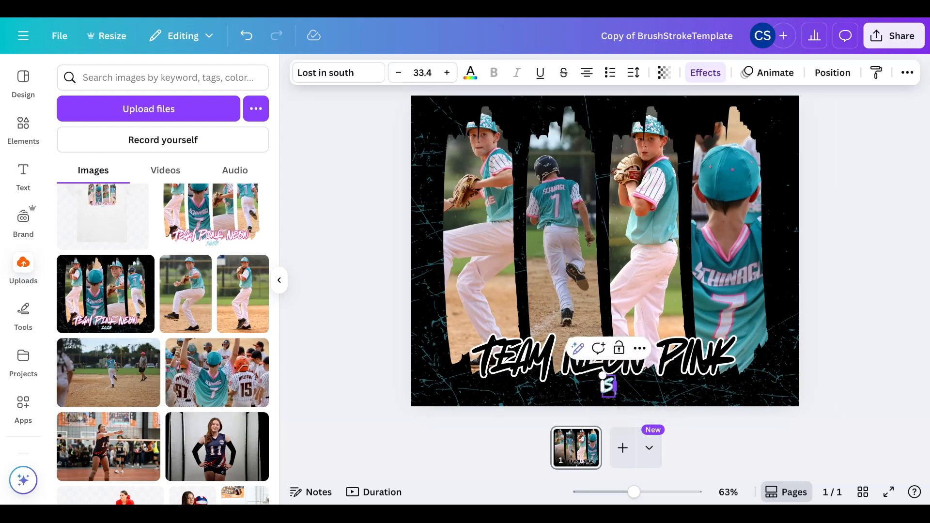
text(PRING 2025)
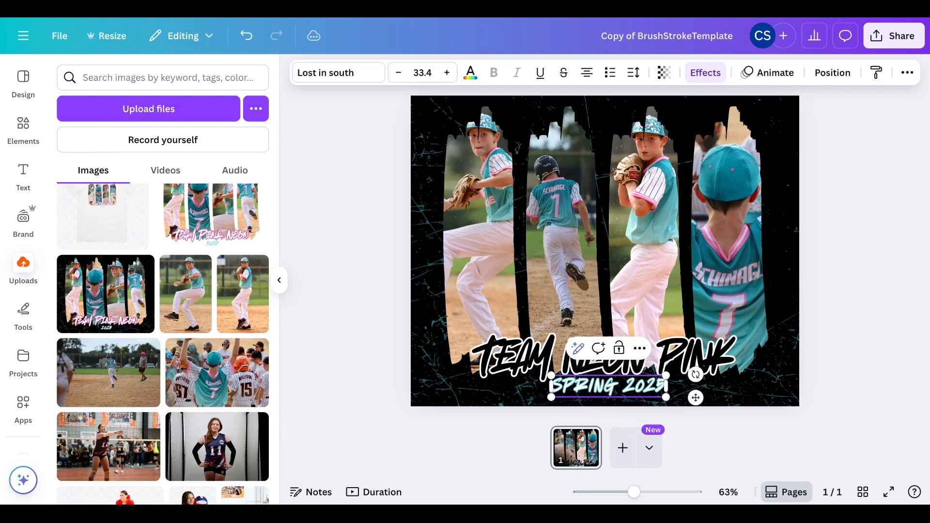
click(854, 347)
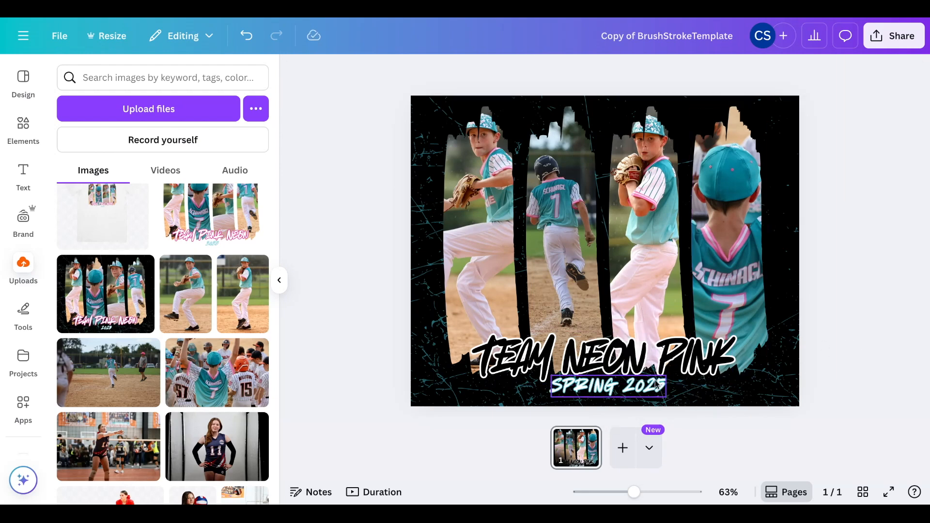
- Set the SPRING 2025 outline to a pink sampled from the jersey in the fourth photo, and adjust it to a brighter, more saturated shade
click(646, 393)
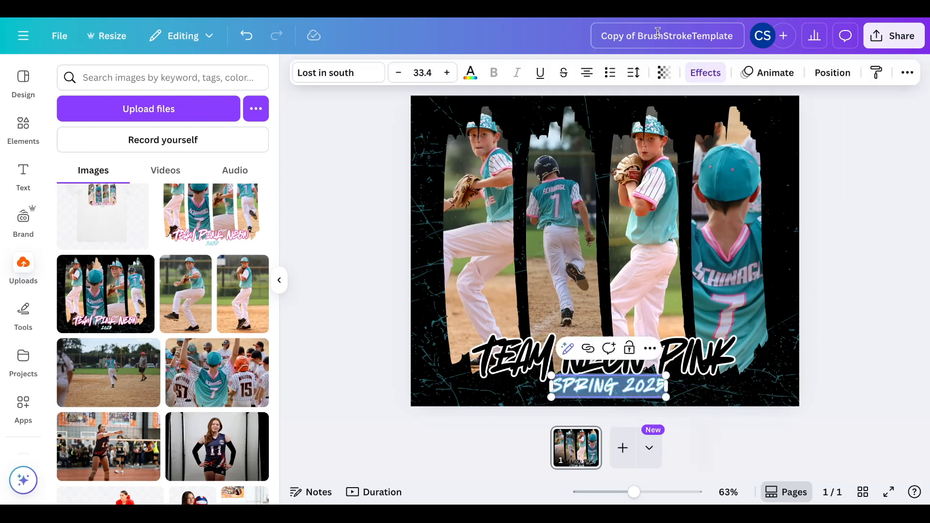
click(704, 72)
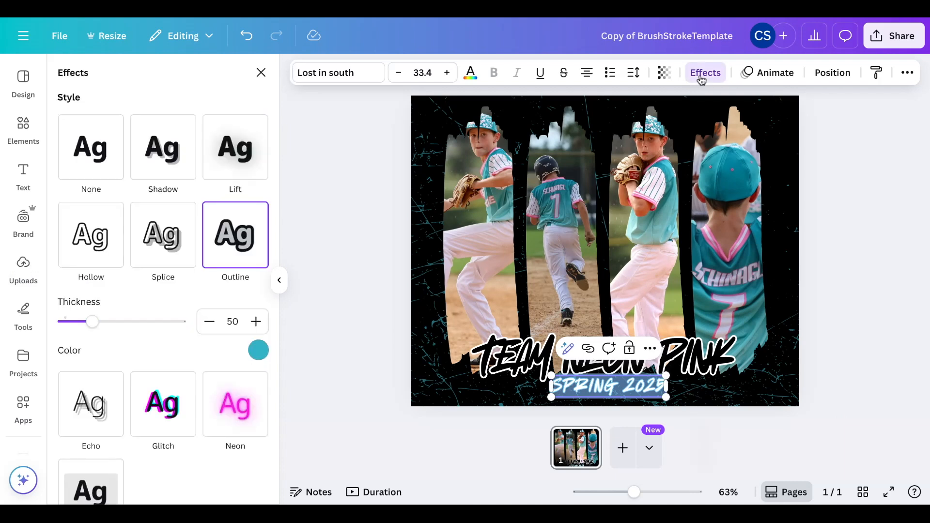
click(255, 350)
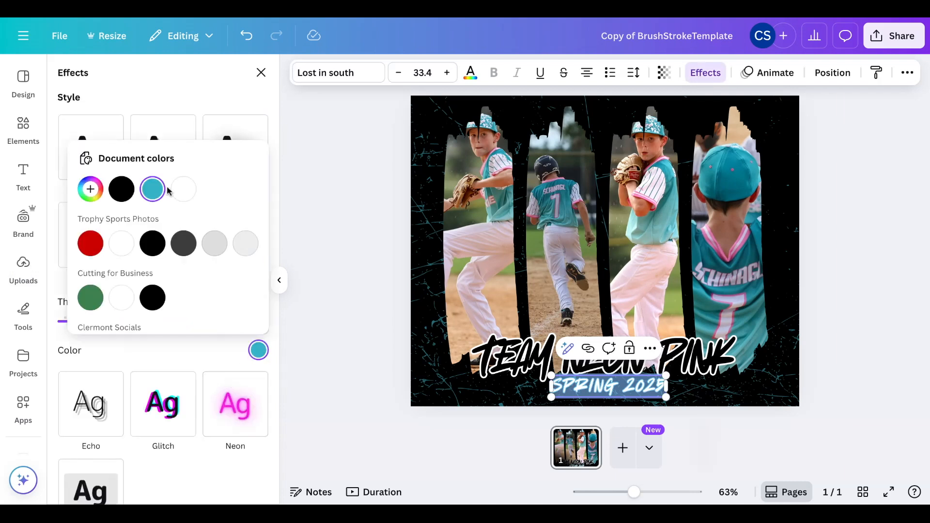
click(91, 190)
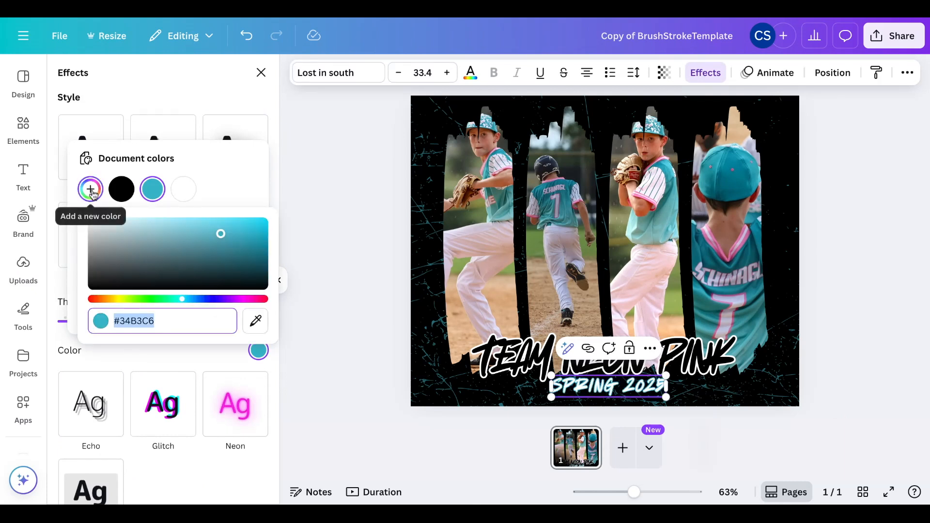
click(259, 325)
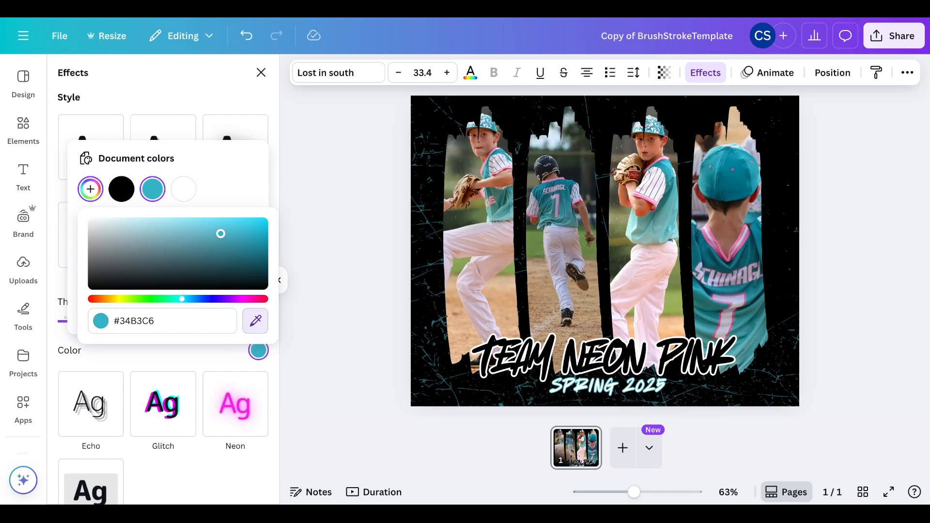
click(731, 259)
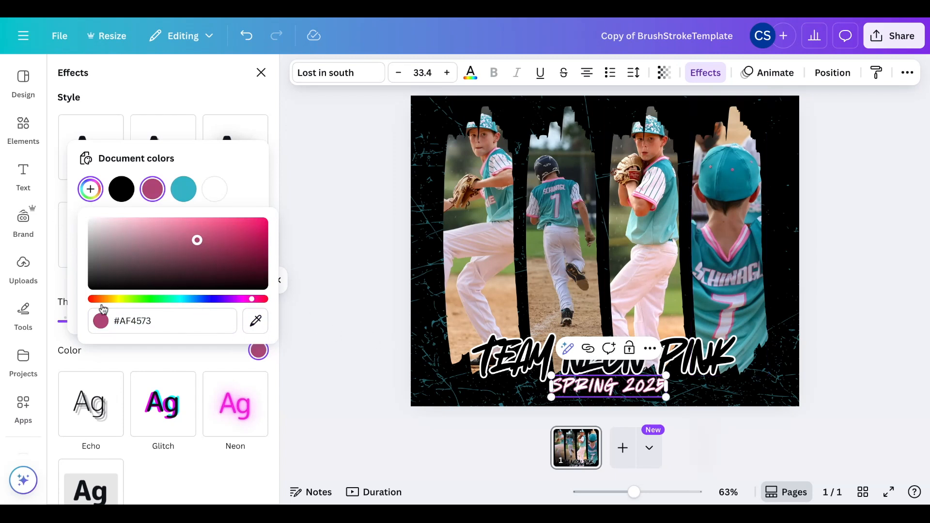
drag(197, 241, 235, 225)
click(296, 235)
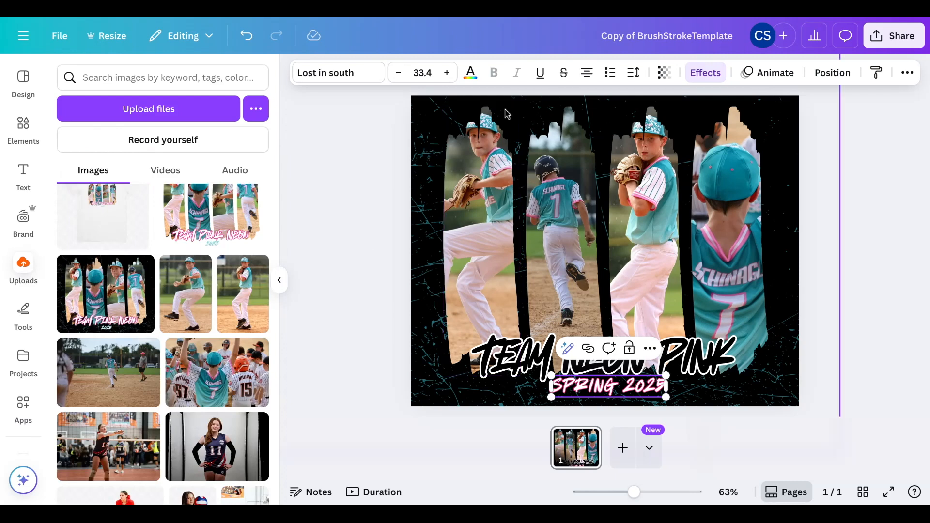
- Show the page's layers, delete the teal scratch texture just above the black background, and undo the deletion
click(832, 74)
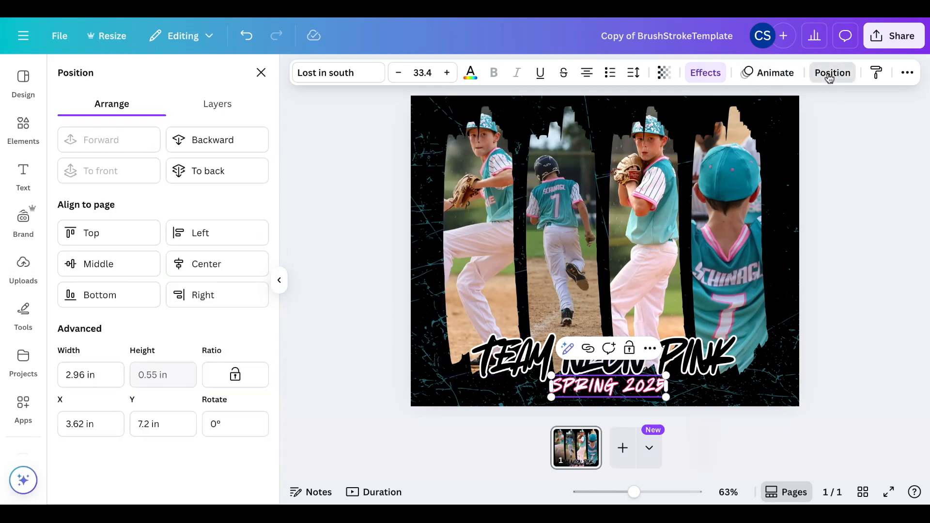
click(216, 106)
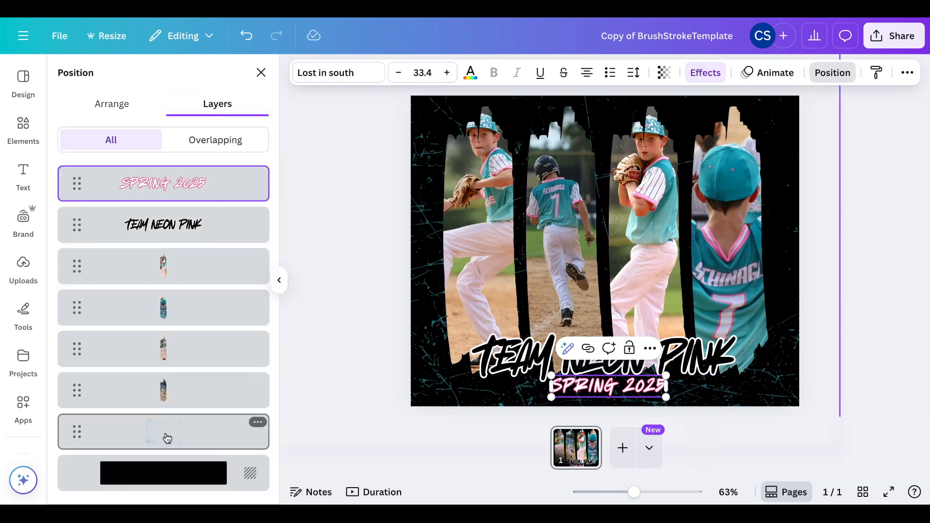
click(167, 438)
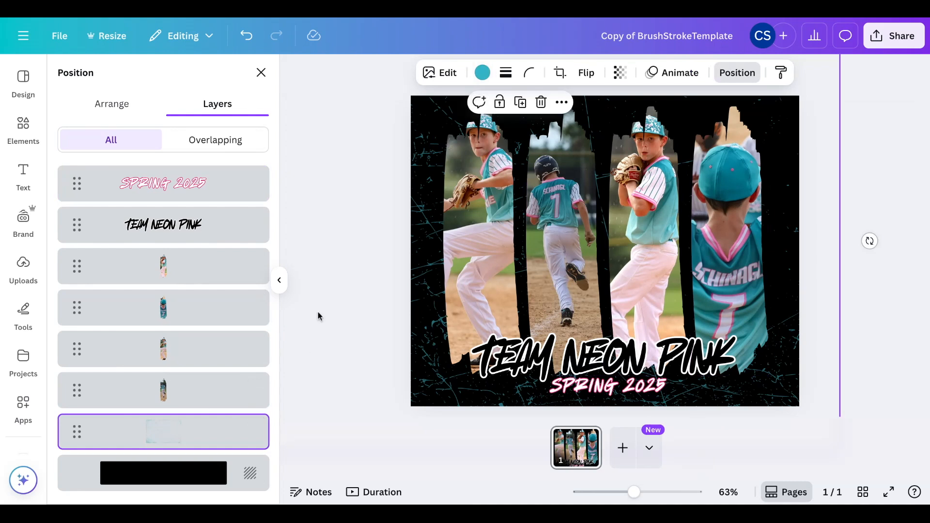
key(Delete)
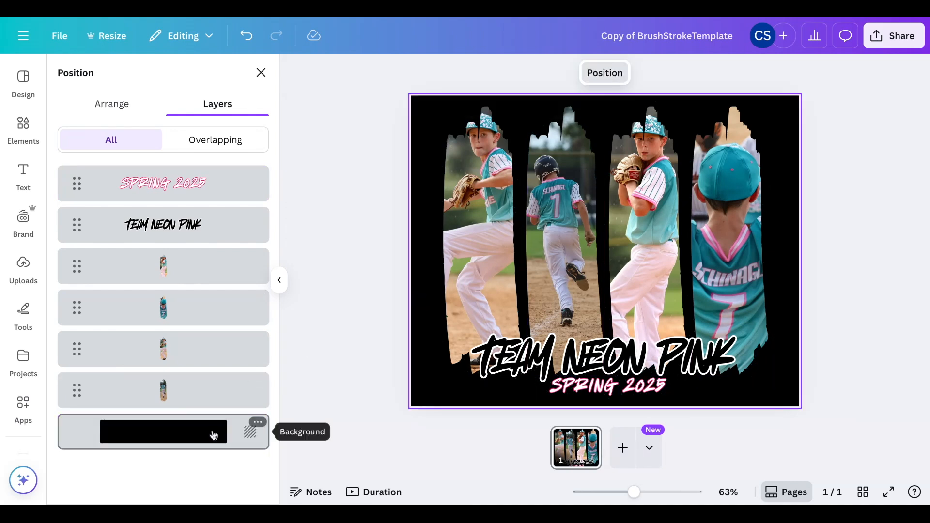
key(ctrl+z)
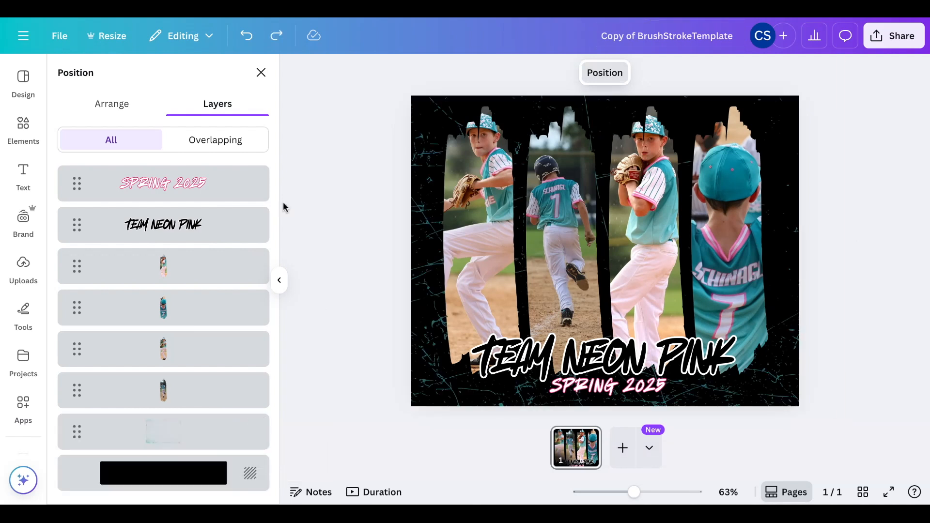
- Recolor the teal scratch texture above the black background, trying orange and the document's pink before setting it to white
click(203, 434)
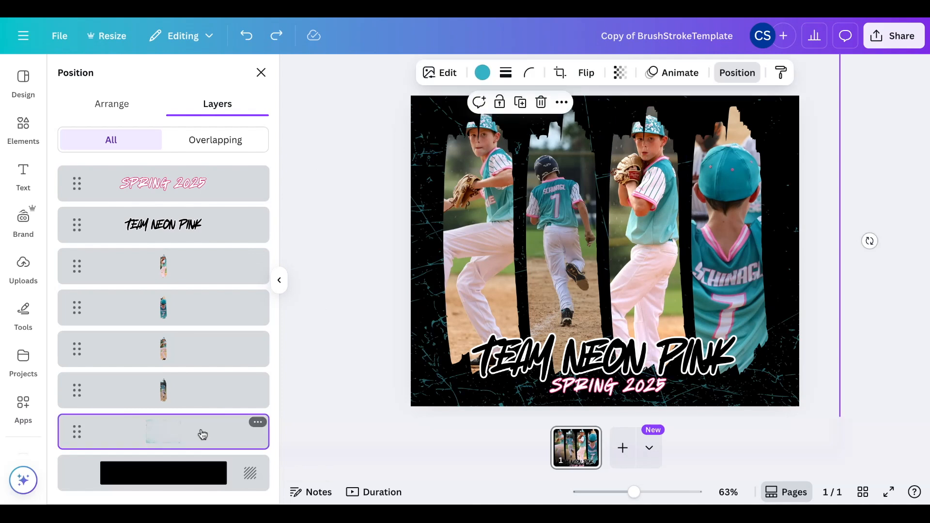
click(482, 73)
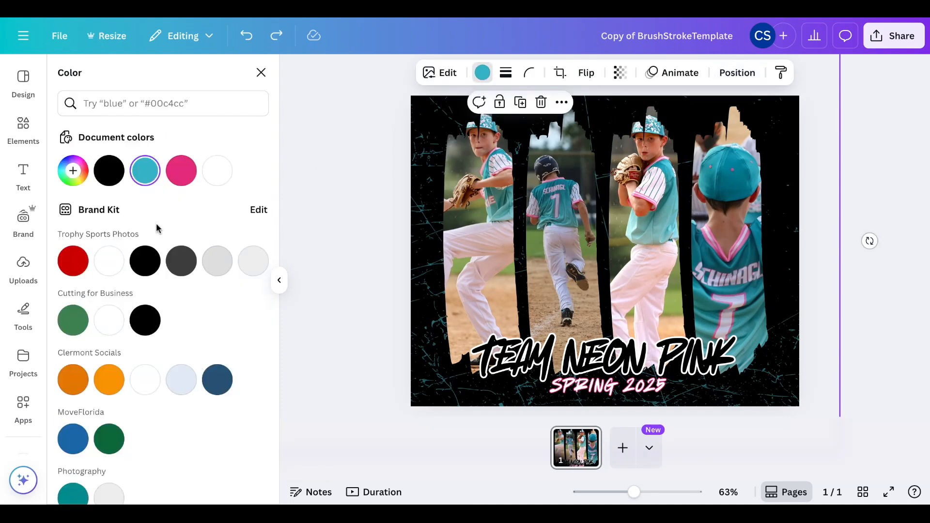
click(114, 379)
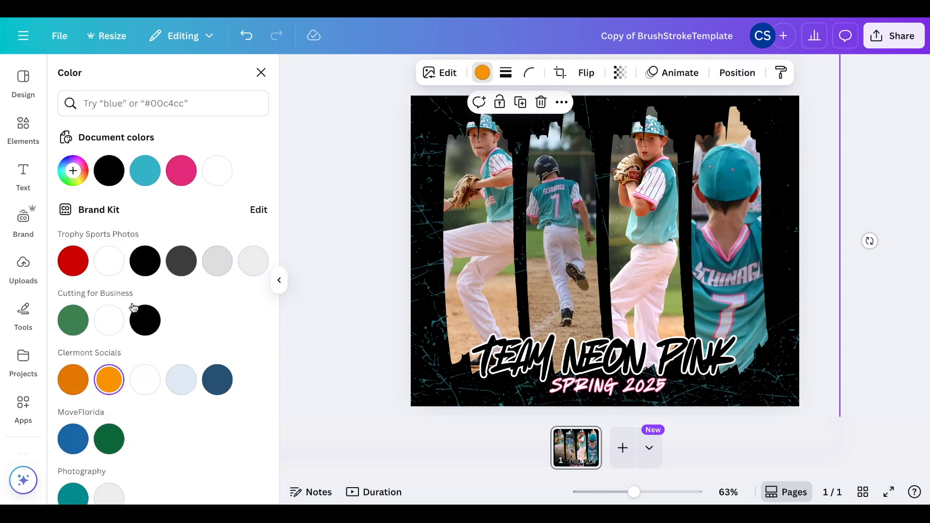
click(181, 169)
click(110, 258)
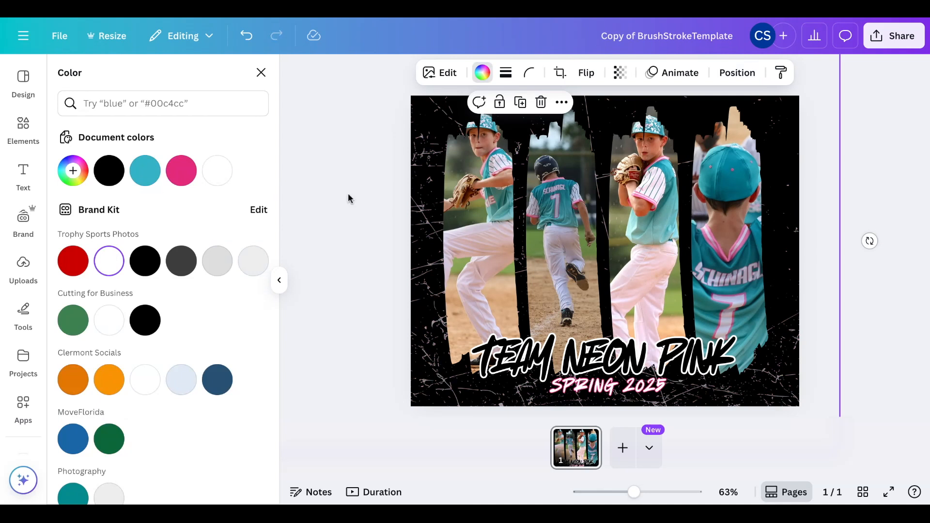
- Try the scratch texture's transparency at 0 and set it to 100
click(620, 72)
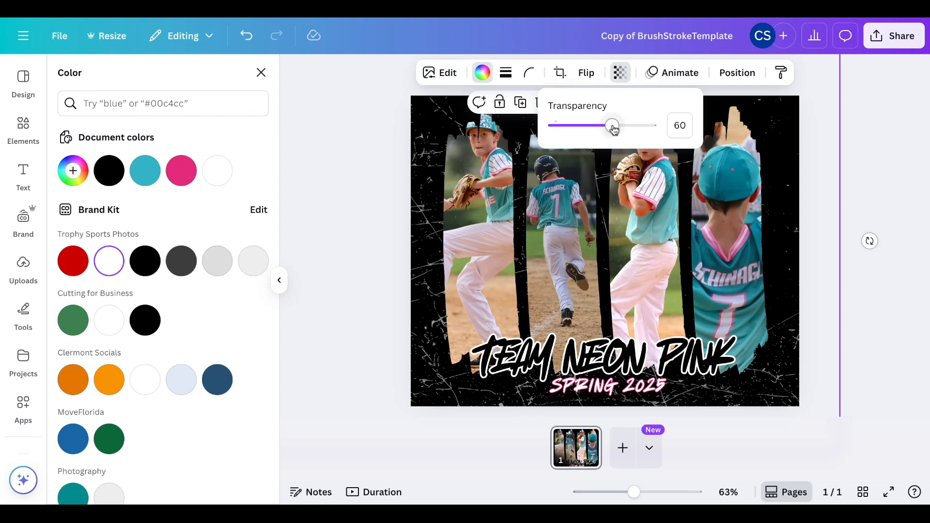
drag(614, 129, 516, 141)
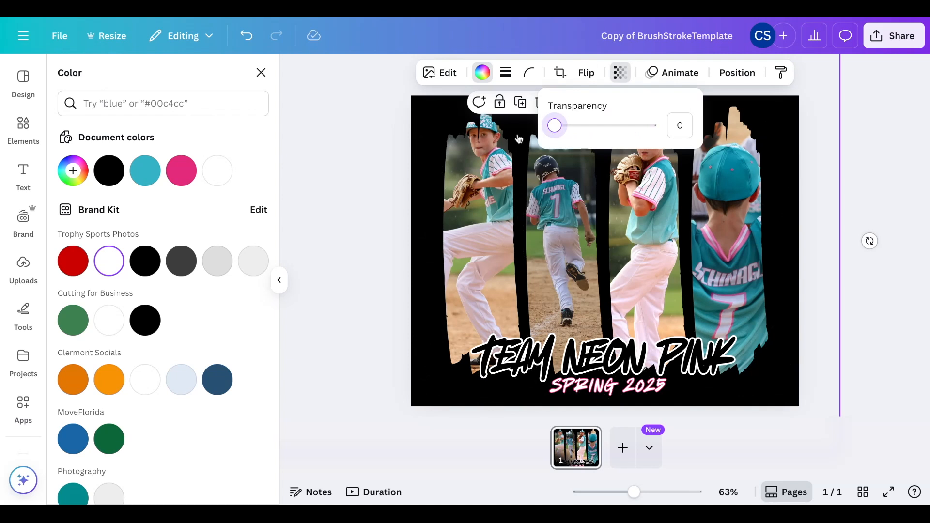
drag(566, 136, 679, 127)
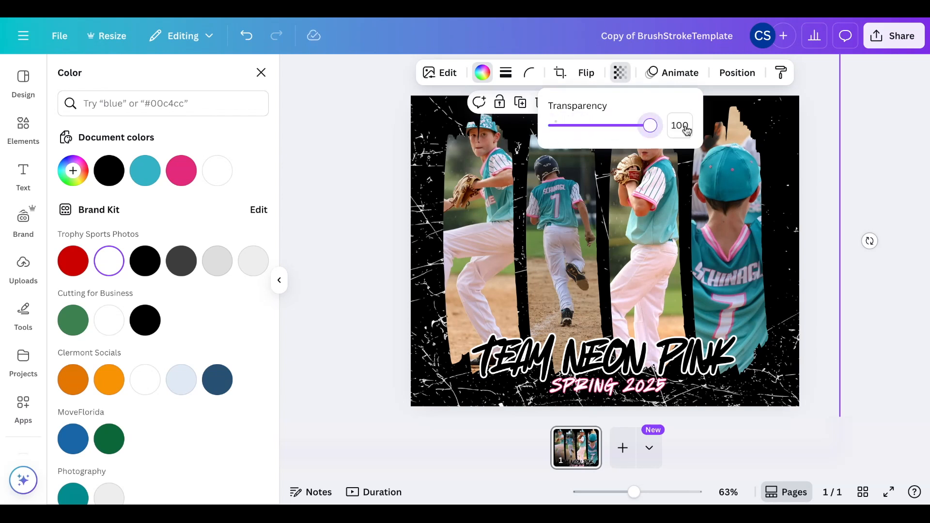
click(905, 171)
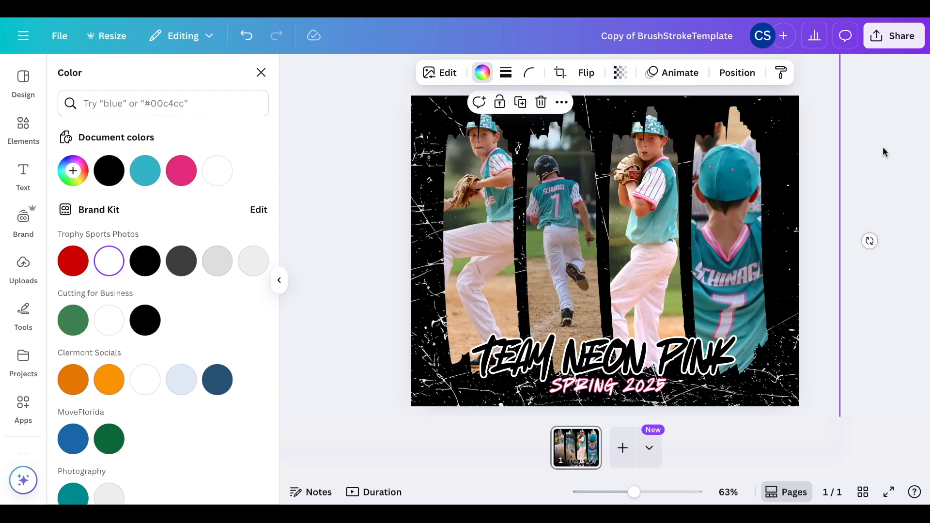
- Try white, pink #e32a7a, orange and dark blue as the page background color, and return it to black
click(737, 73)
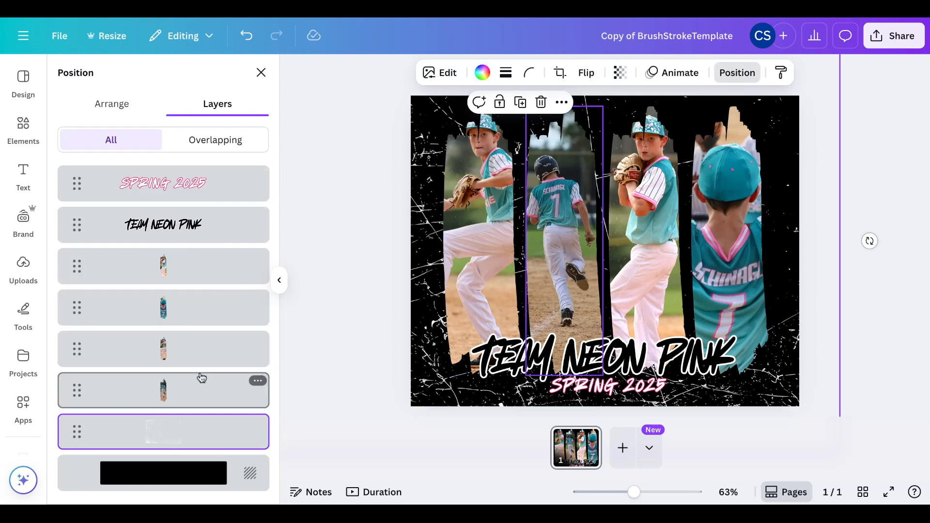
click(190, 472)
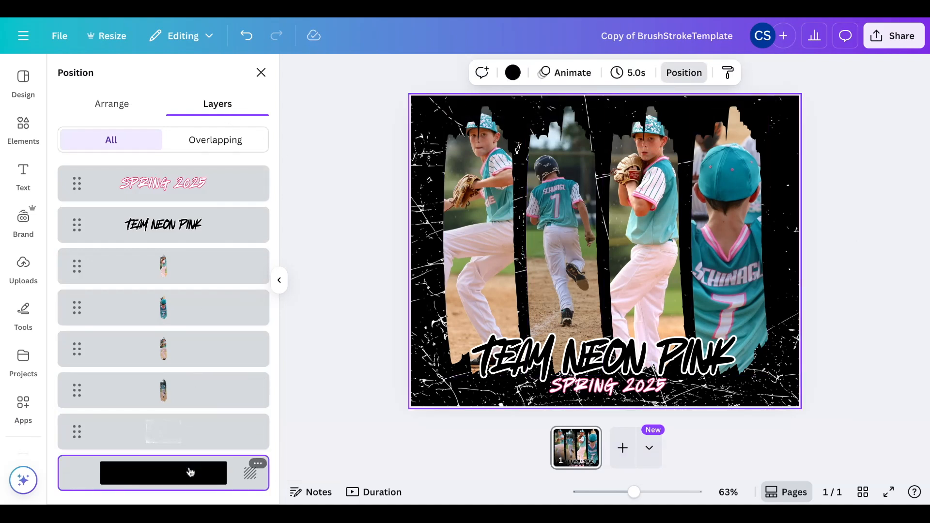
click(513, 73)
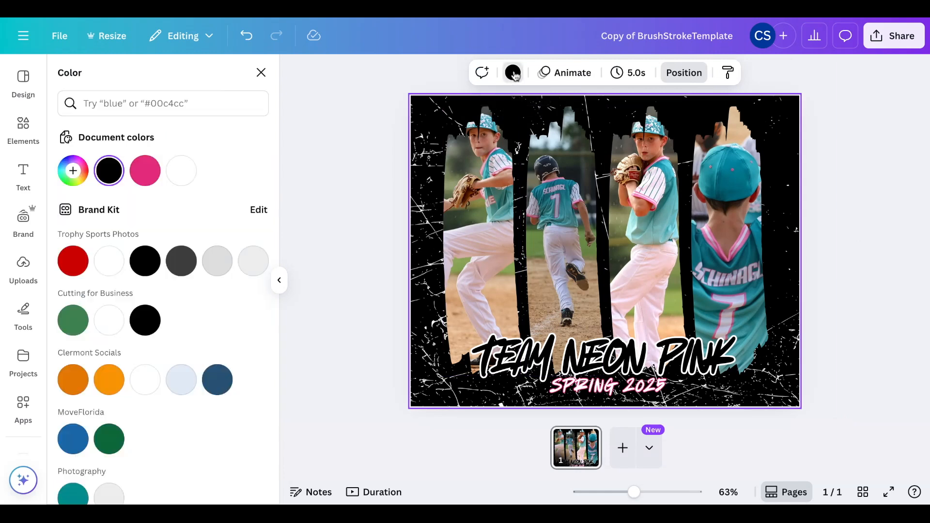
click(181, 171)
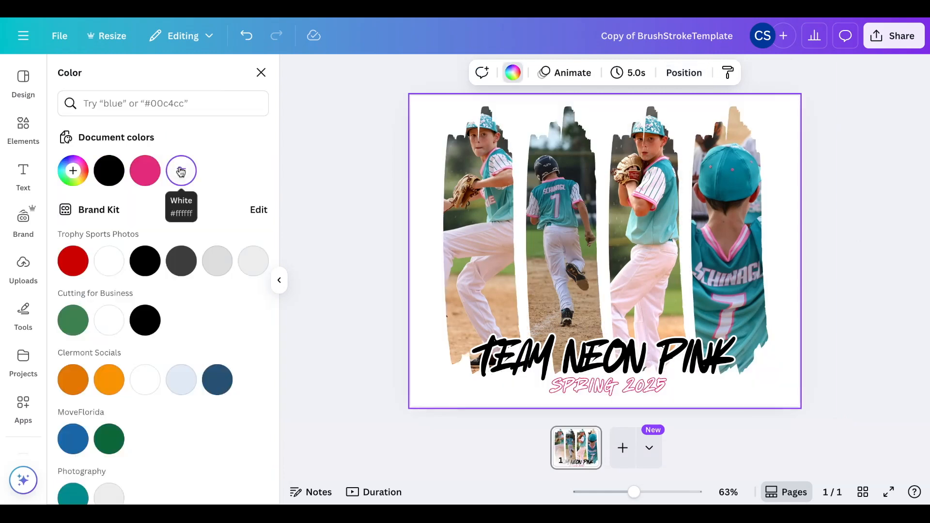
click(145, 171)
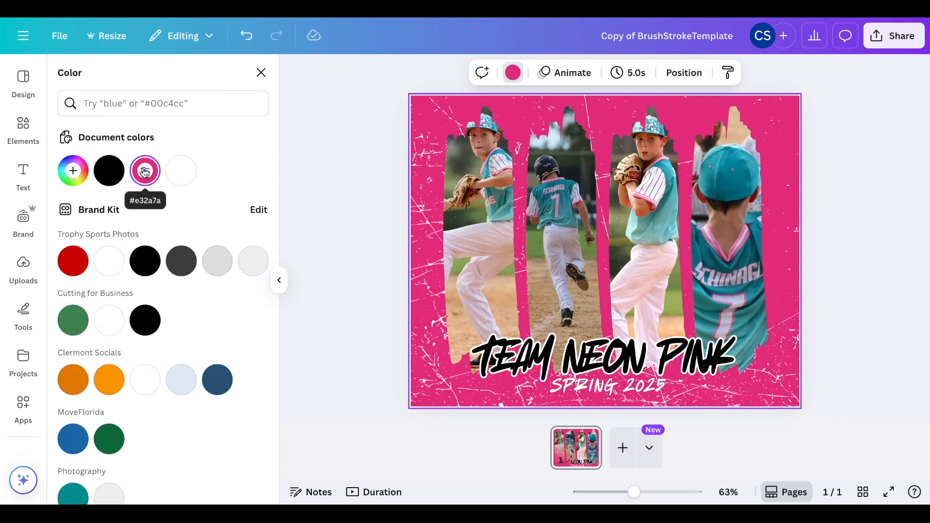
click(109, 379)
click(217, 380)
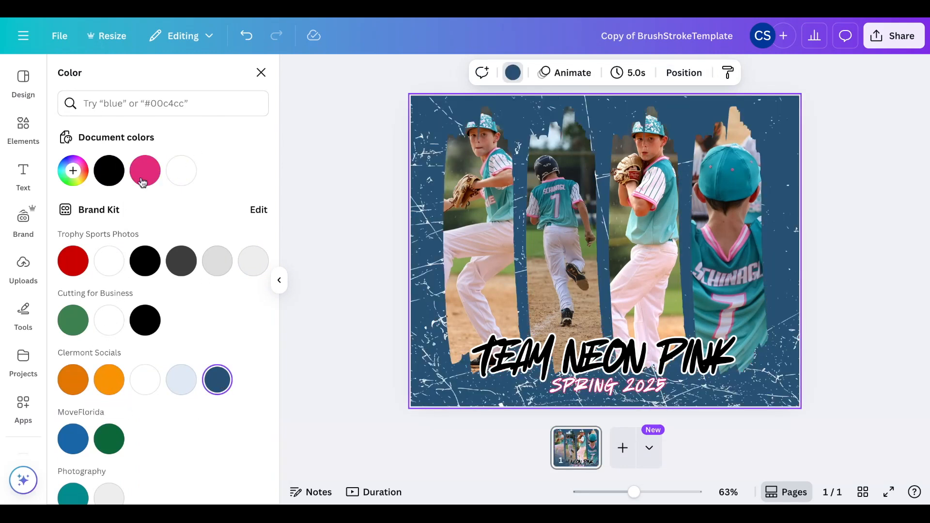
click(109, 171)
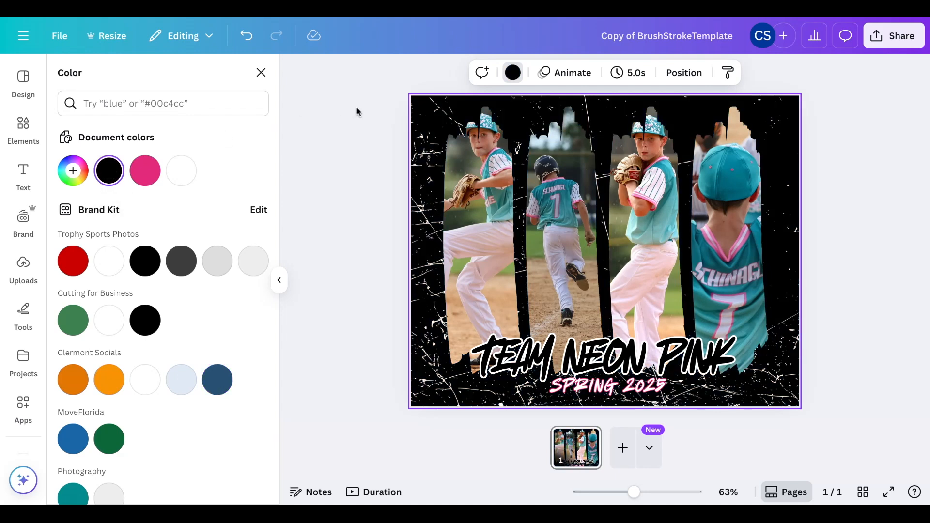
key(Escape)
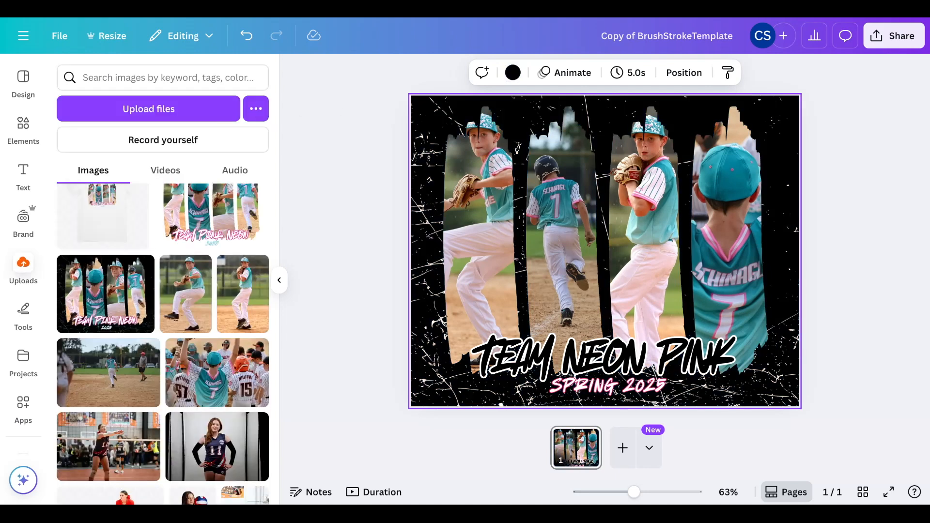
- Reposition the fourth photo slightly within its brush-stroke frame and deselect it
click(725, 183)
double_click(726, 183)
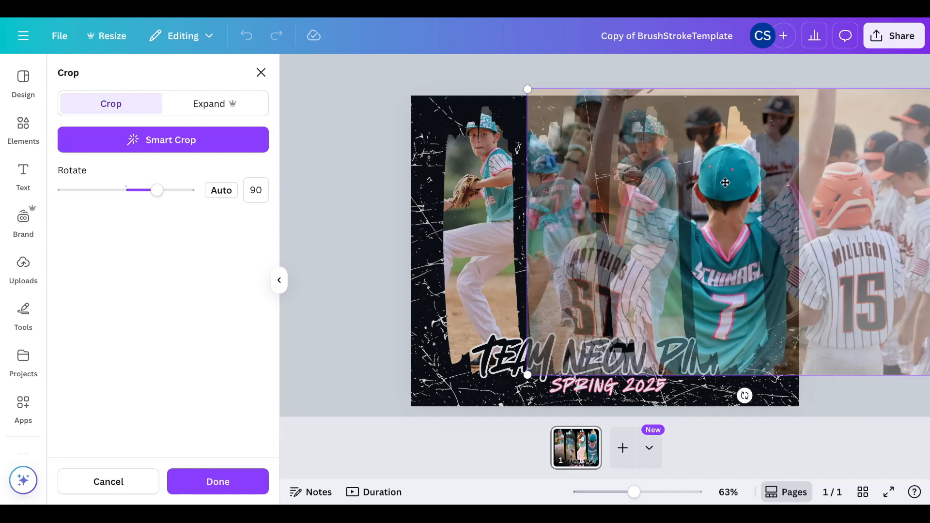
drag(726, 171, 725, 172)
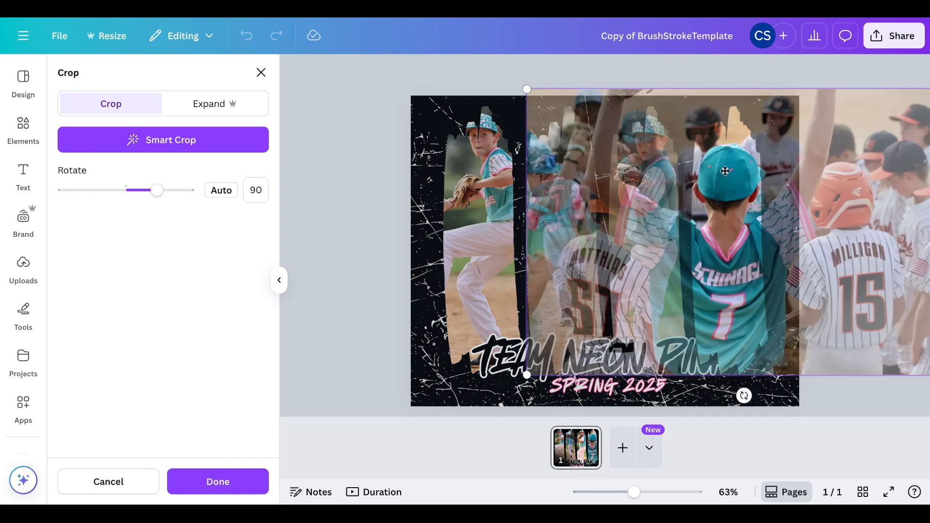
click(384, 146)
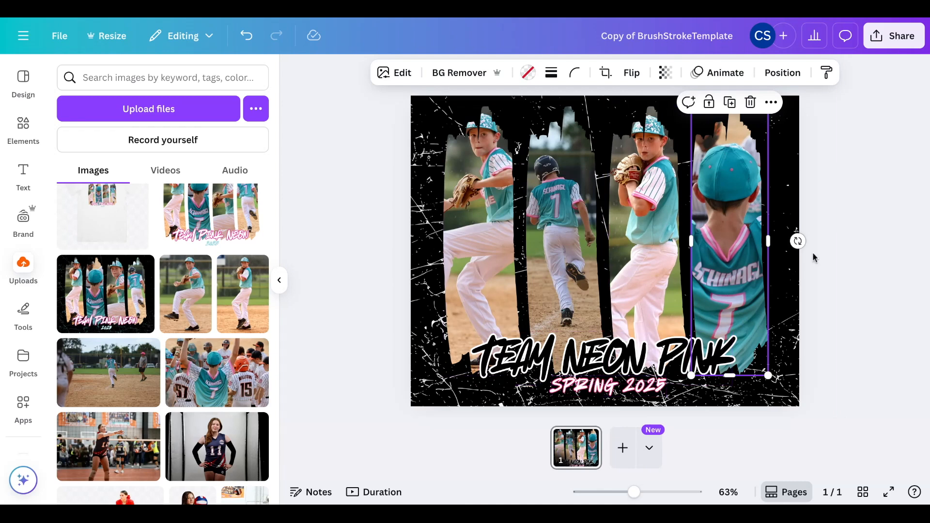
click(852, 244)
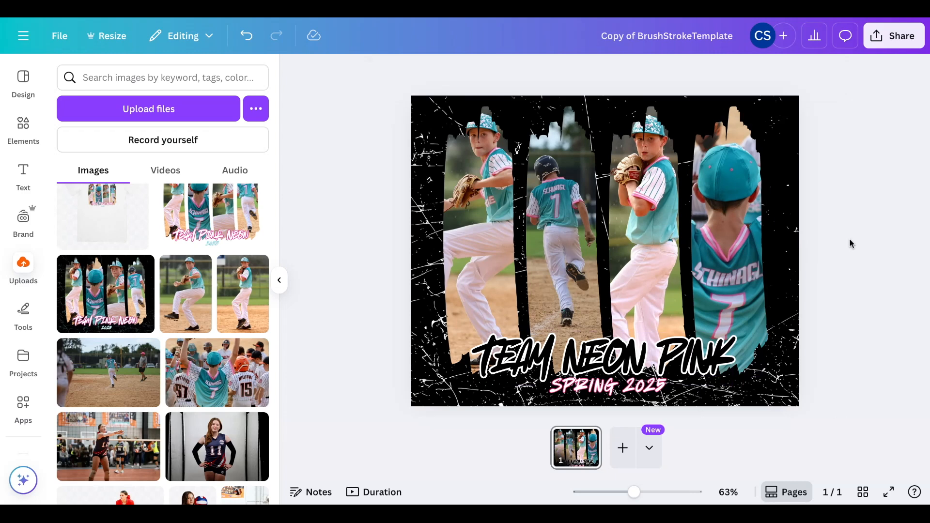